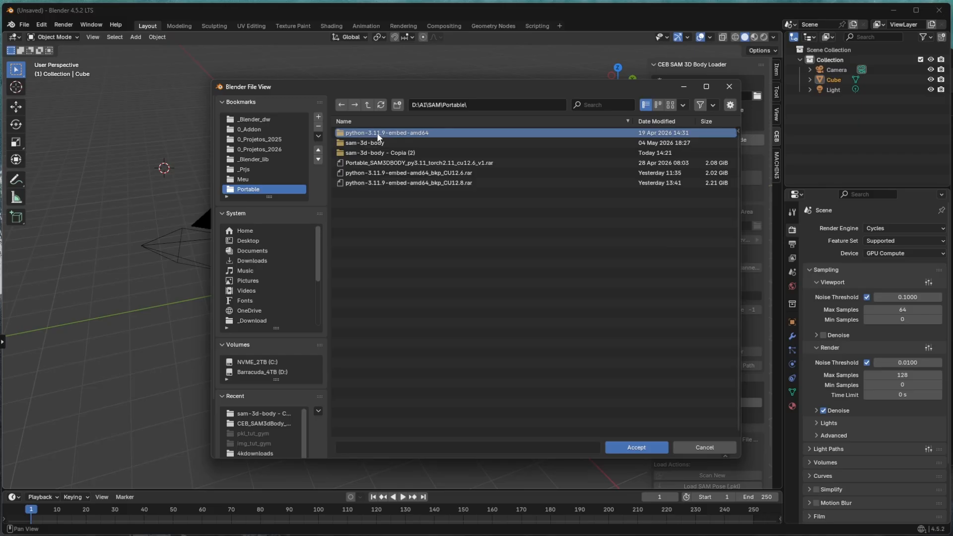
Set the body loader's Python path to the folder D:\AI\SAM\Portable\python-3.11.9-embed-amd64\
click(618, 442)
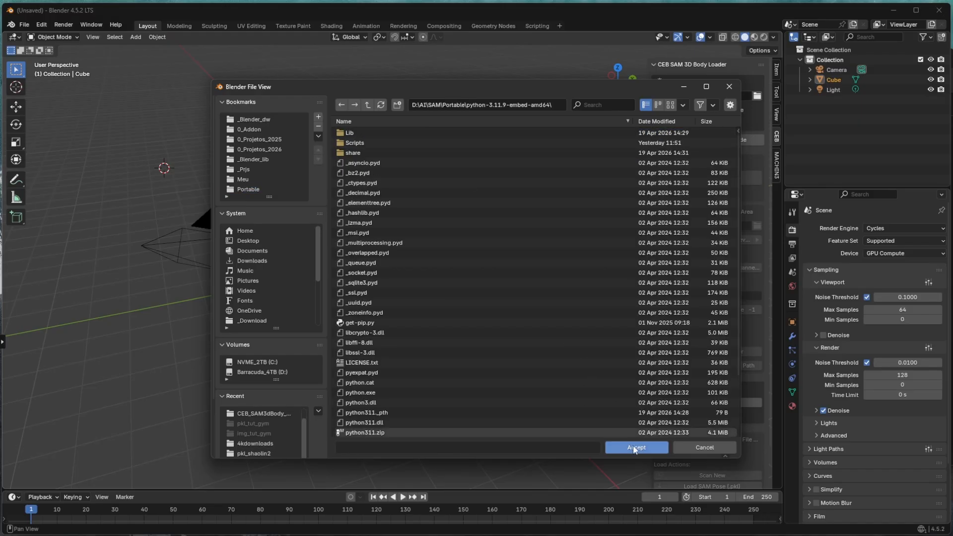
click(633, 446)
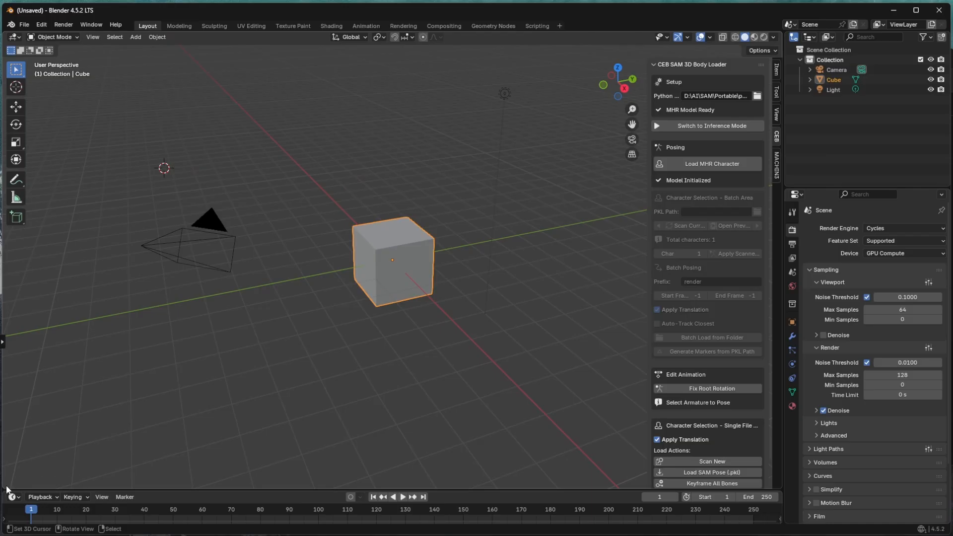
Split the 3D viewport horizontally and turn the lower area into a taller Video Sequencer showing Sequencer & Preview
drag(5, 487, 39, 259)
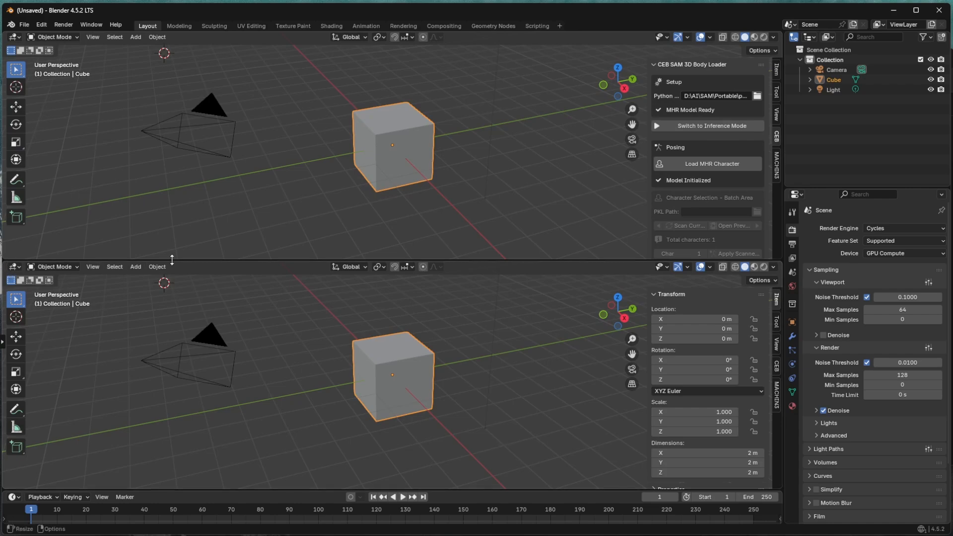
drag(168, 259, 167, 266)
click(15, 272)
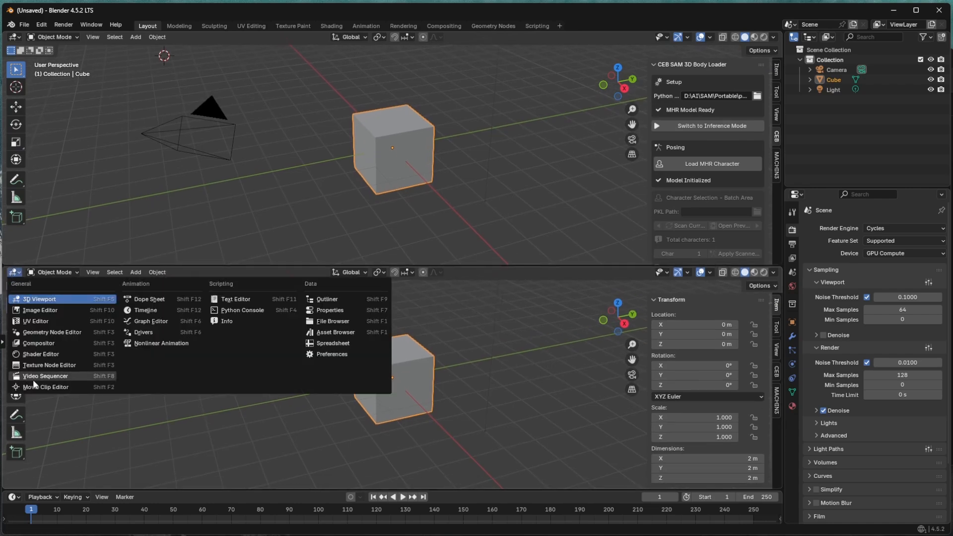
click(45, 376)
click(61, 273)
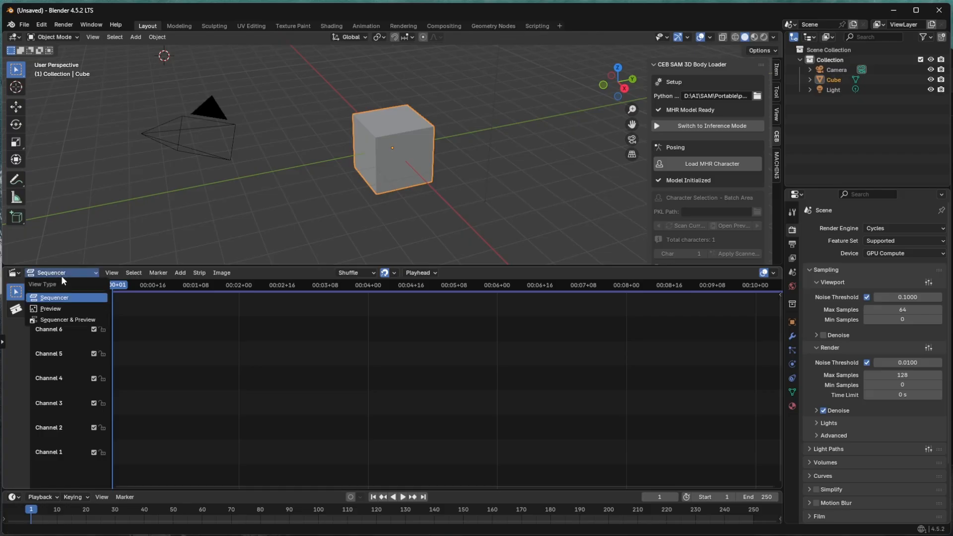
click(64, 320)
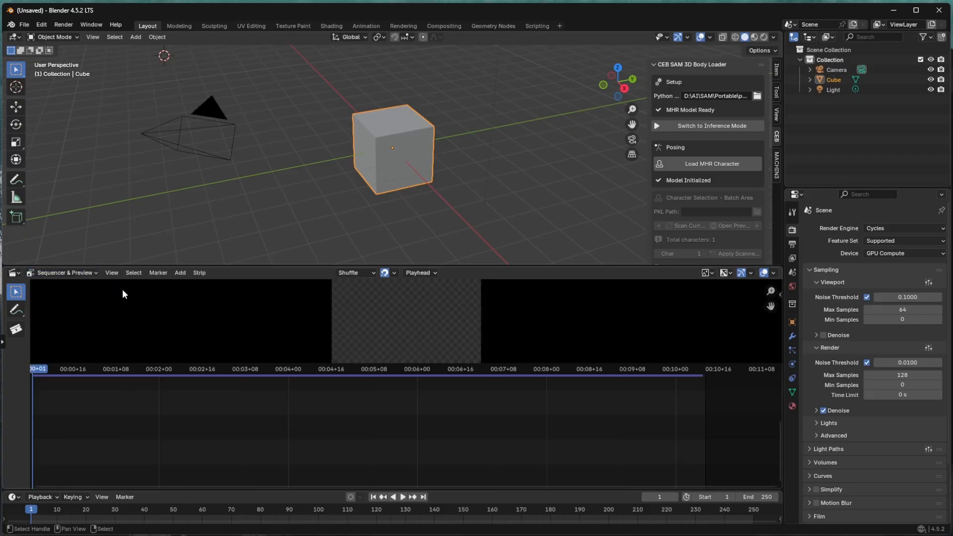
drag(134, 267, 140, 224)
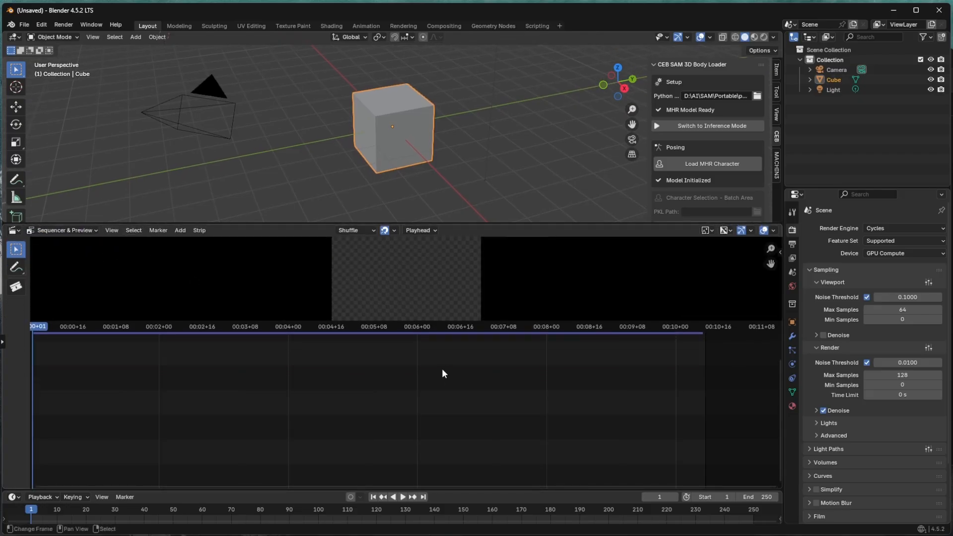
Load the video "He stuck the Biles.mkv" with CEB SAM 3D Tools and check the scene's output resolution, frame rate and range
key(n)
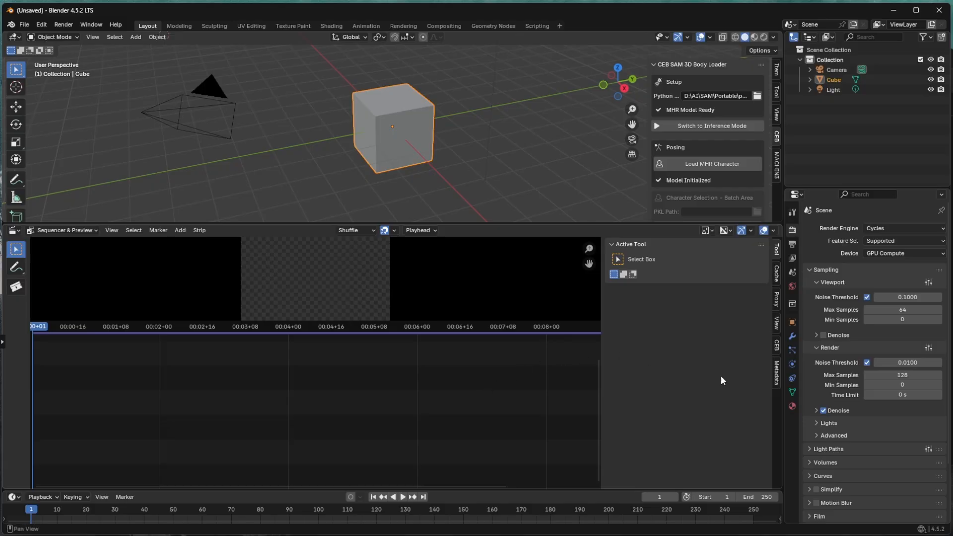
click(777, 346)
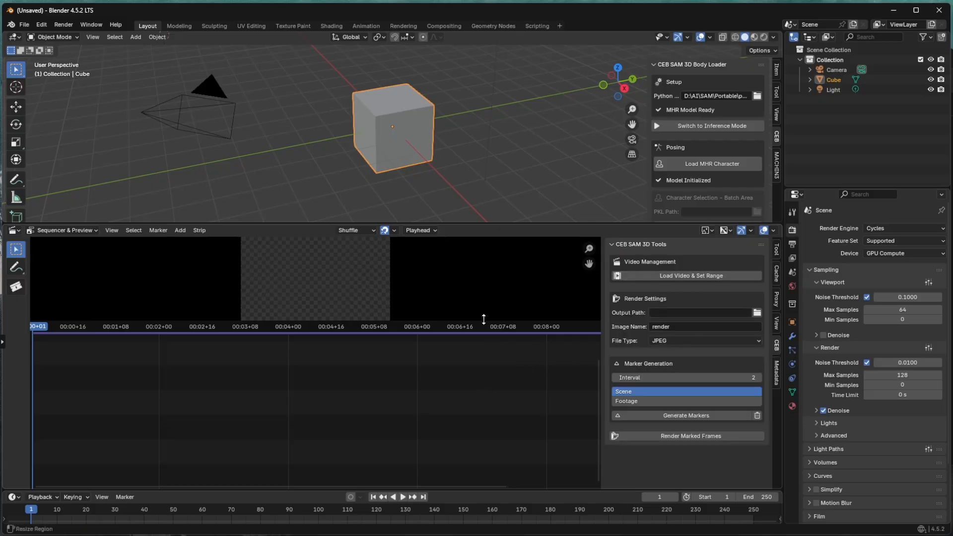
drag(480, 323, 479, 373)
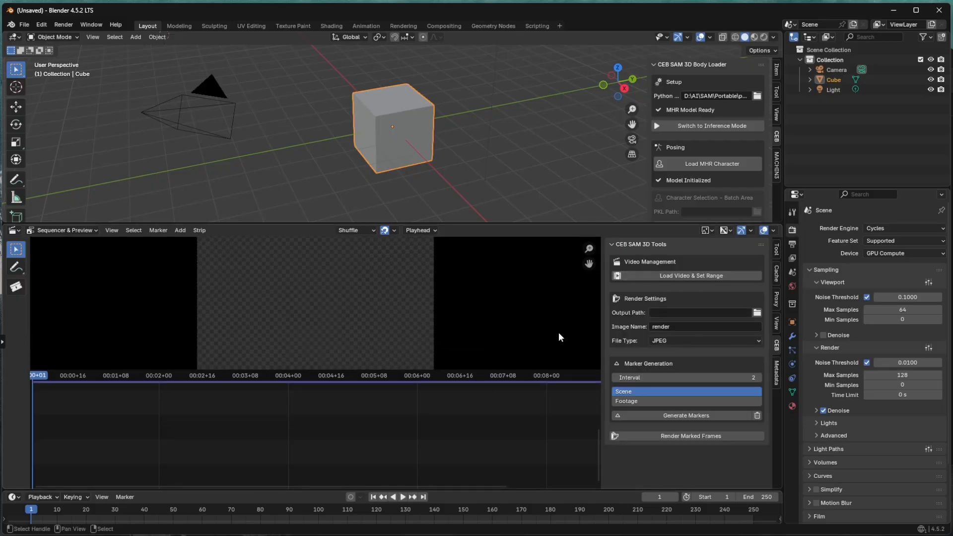
click(686, 278)
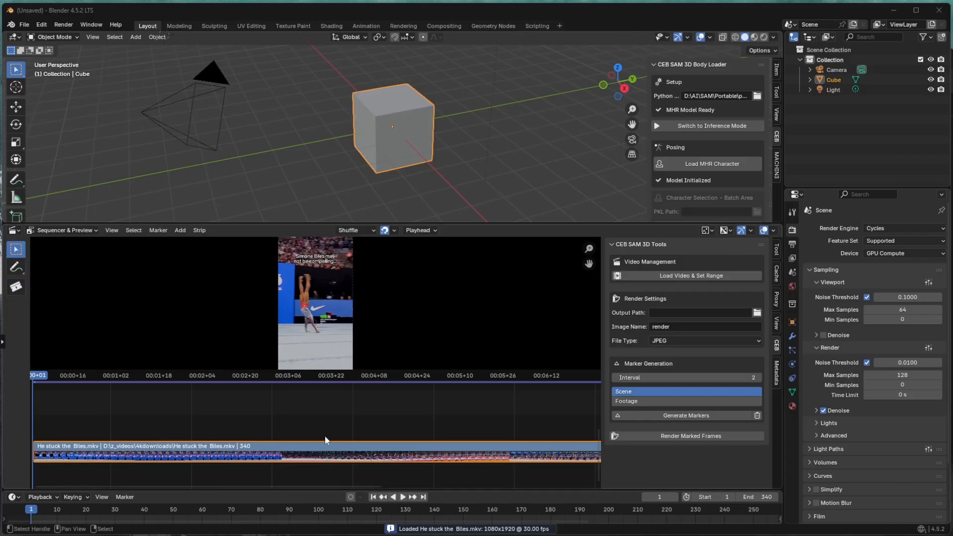
ctrl+middle_drag(425, 431, 388, 409)
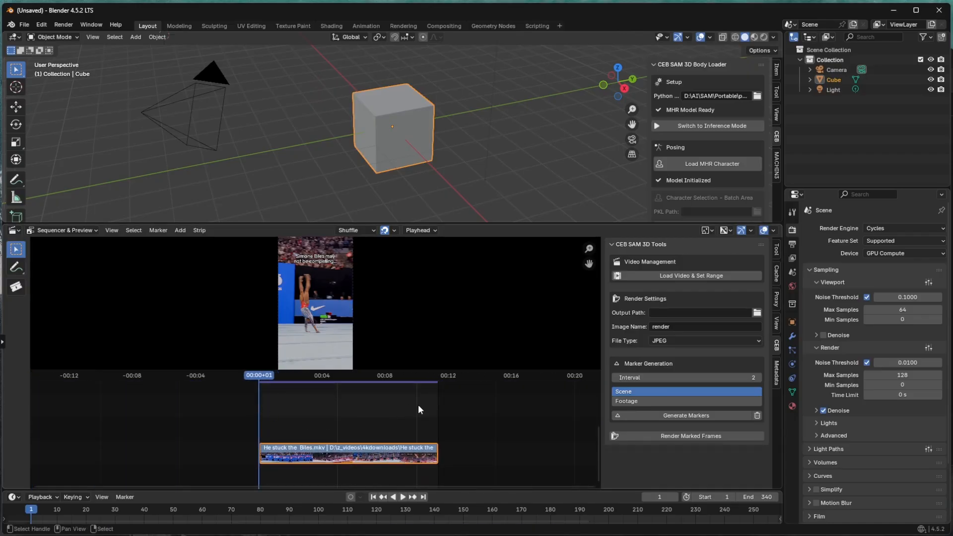
mouse_move(263, 378)
mouse_down()
mouse_move(447, 380)
mouse_move(260, 385)
mouse_up()
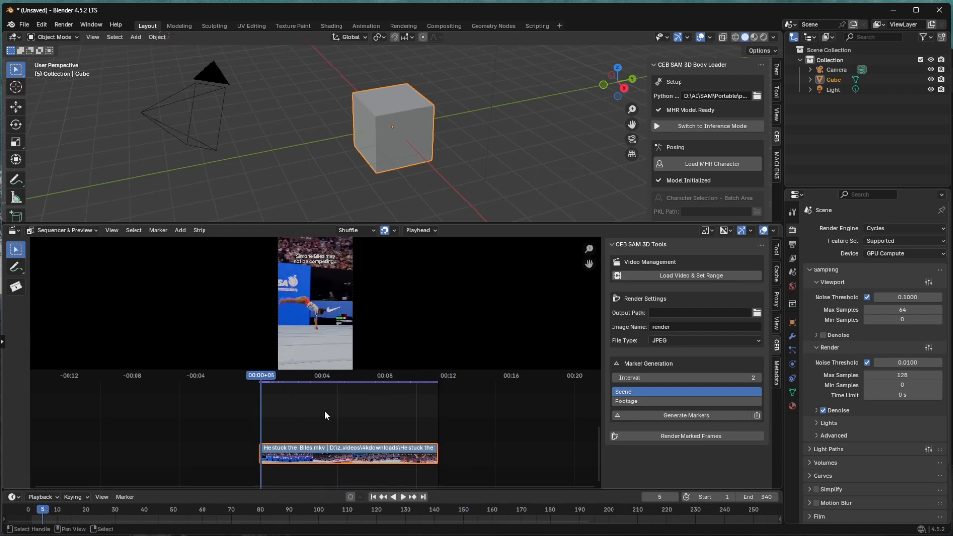
click(792, 244)
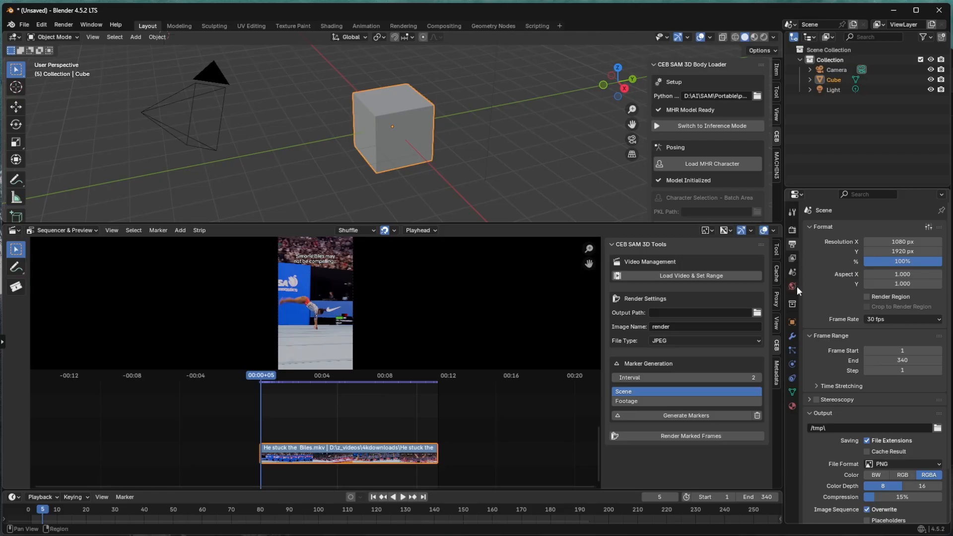
click(792, 232)
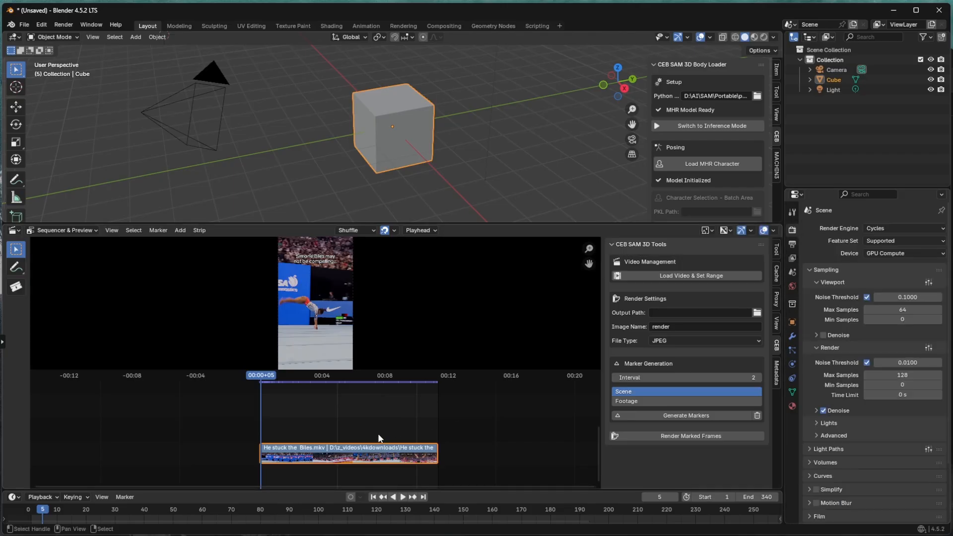
Make frame 76 the scene's end frame, move the playhead back to frame 71, and enlarge the video preview
mouse_move(260, 449)
ctrl+middle_down()
mouse_move(300, 442)
mouse_move(253, 442)
ctrl+middle_up()
drag(138, 380, 235, 385)
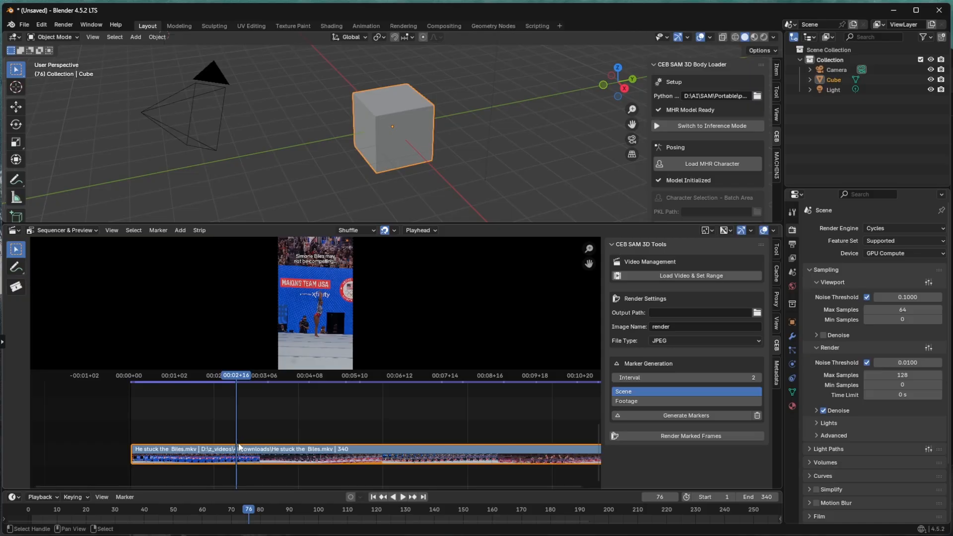
key(ctrl+End)
mouse_move(237, 378)
mouse_down()
mouse_move(216, 382)
mouse_move(241, 383)
mouse_move(228, 383)
mouse_up()
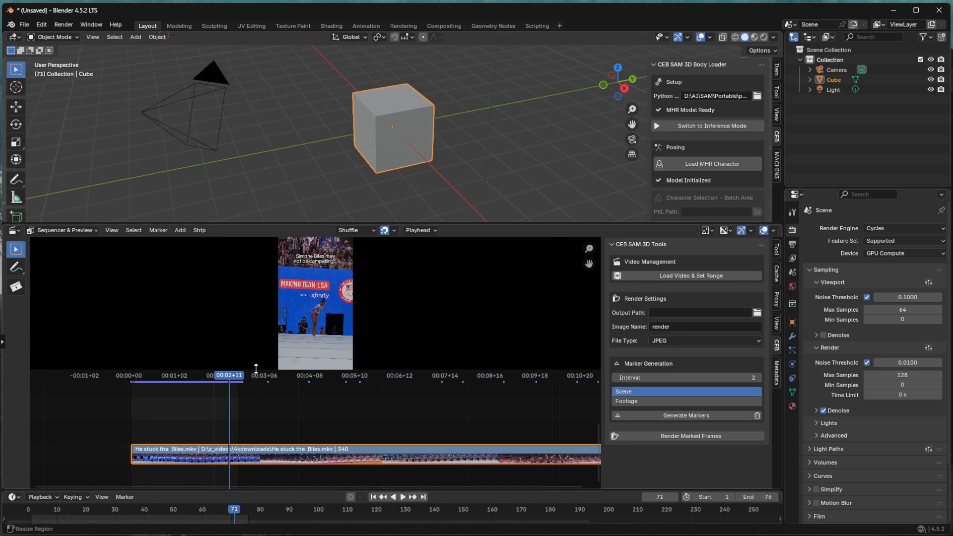
drag(257, 371, 251, 400)
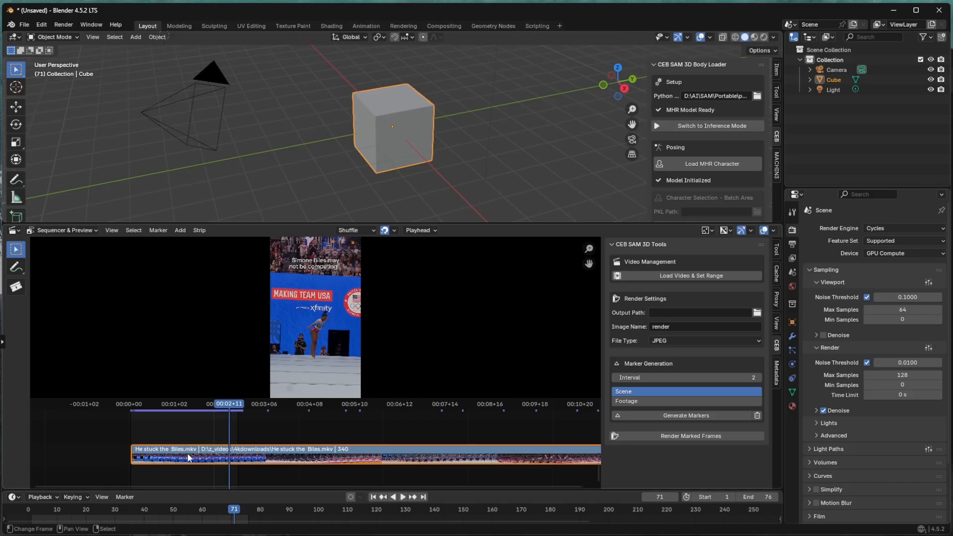
ctrl+middle_drag(188, 457, 298, 448)
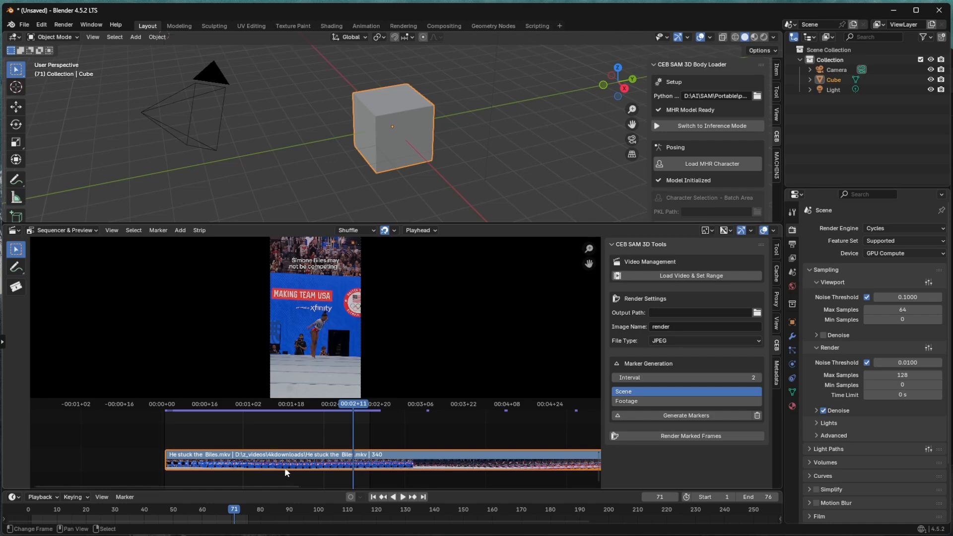
Generate markers at interval 2 over the whole footage, and clear all of them
click(637, 401)
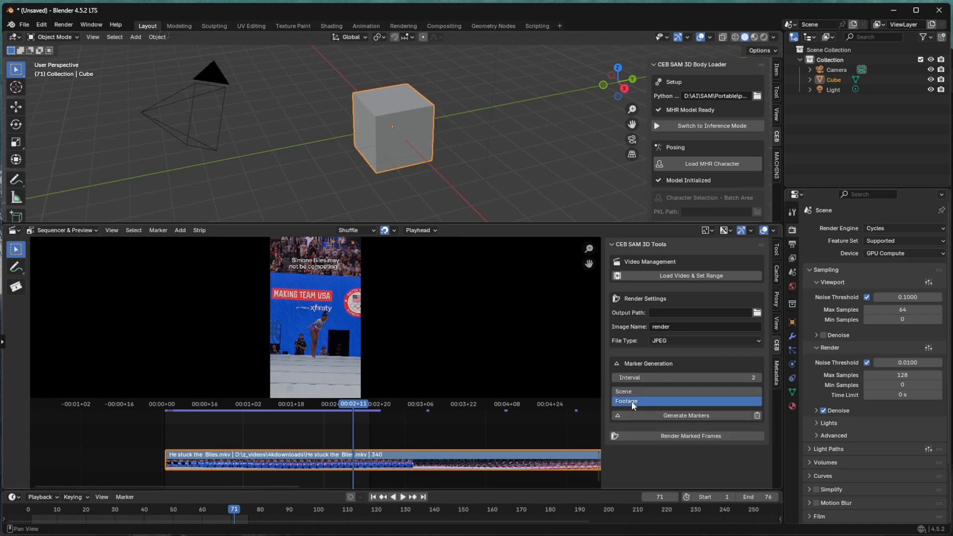
click(664, 417)
ctrl+middle_drag(456, 436, 432, 449)
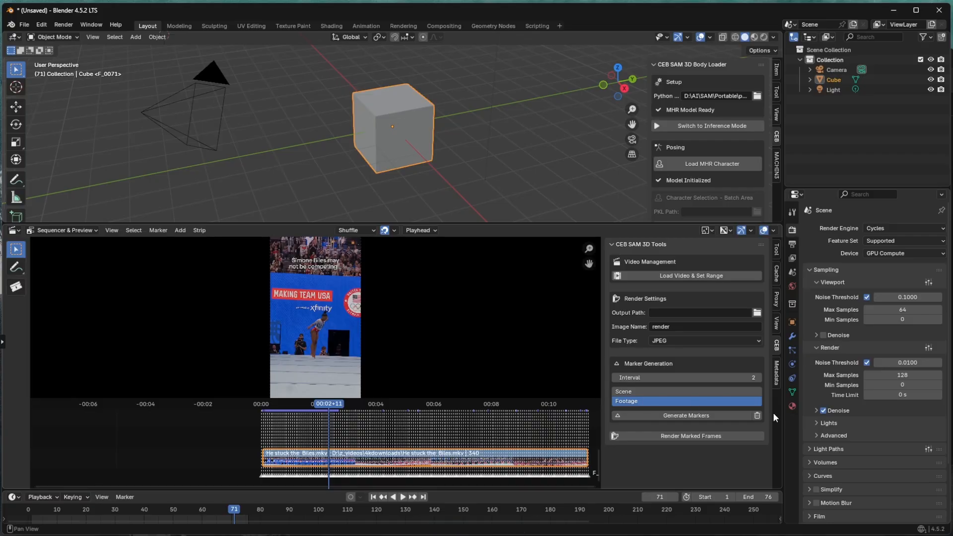
click(756, 416)
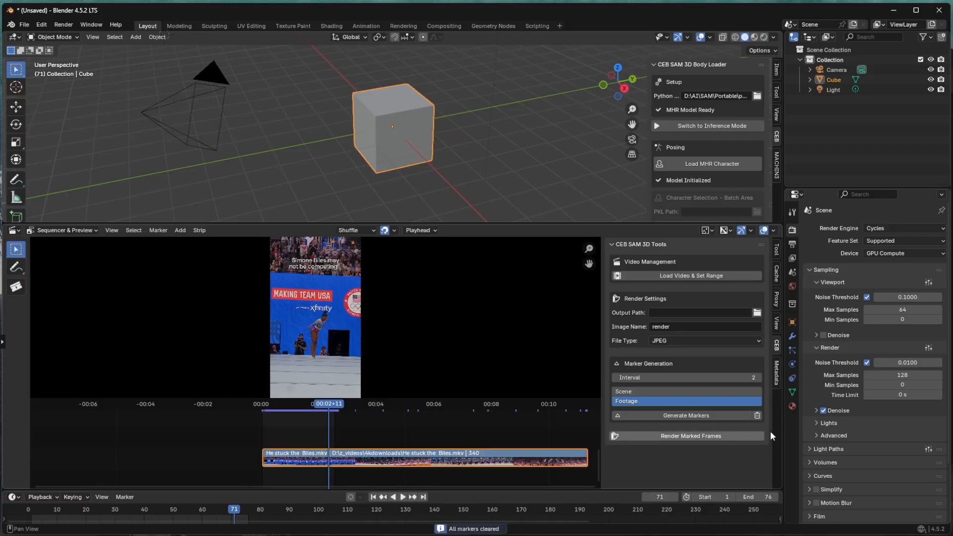
Generate markers at interval 2 over the scene range only
click(635, 391)
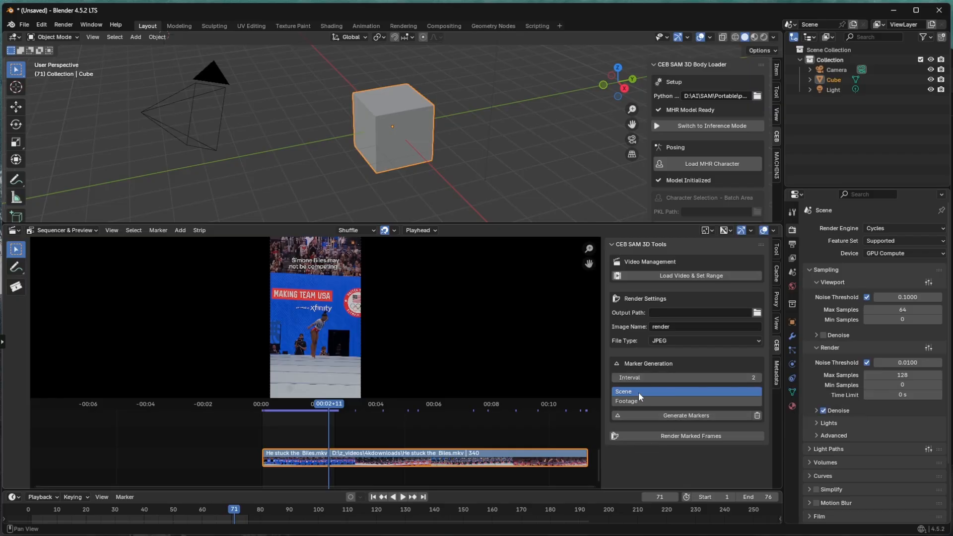
click(666, 417)
ctrl+middle_drag(275, 461, 411, 458)
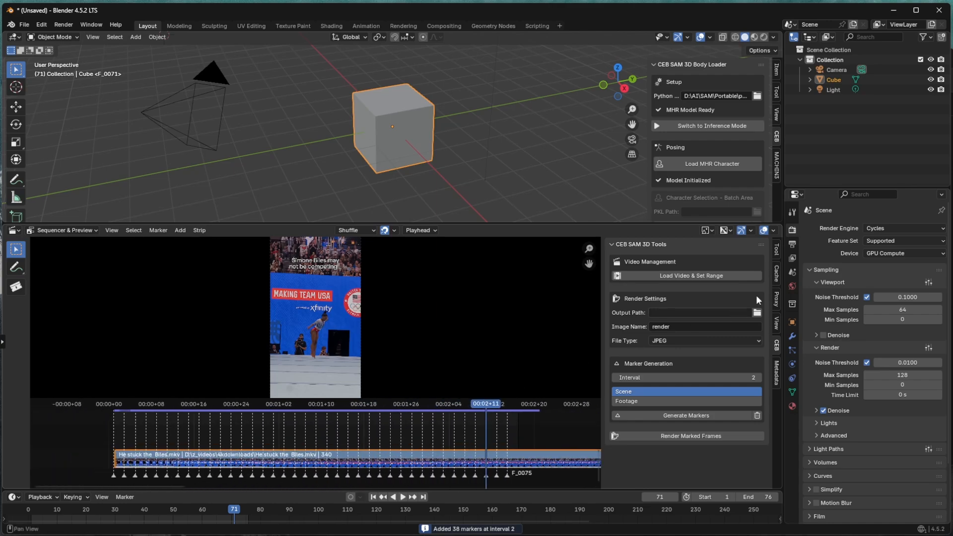
Set the output path for the rendered images to D:\tmp\teste_sam\tut\
click(754, 314)
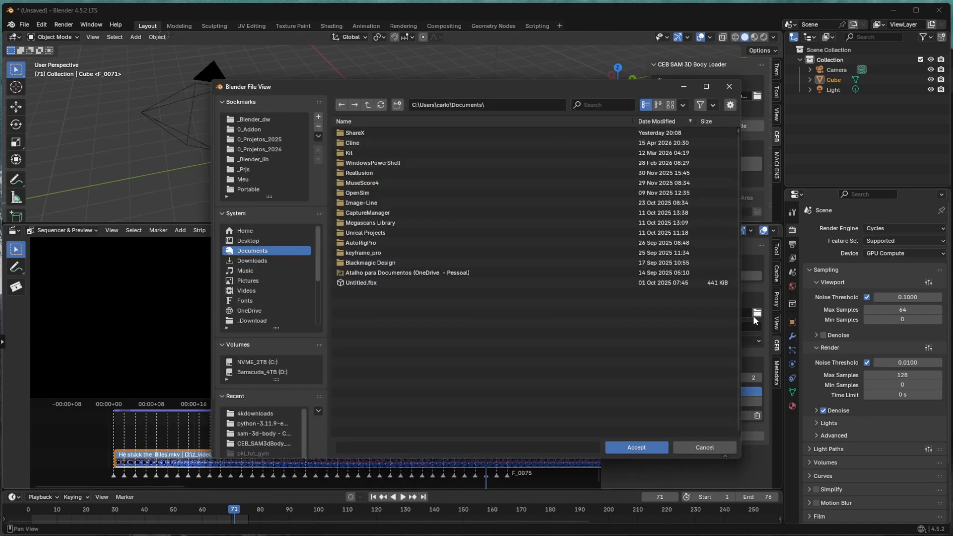
drag(952, 397, 589, 424)
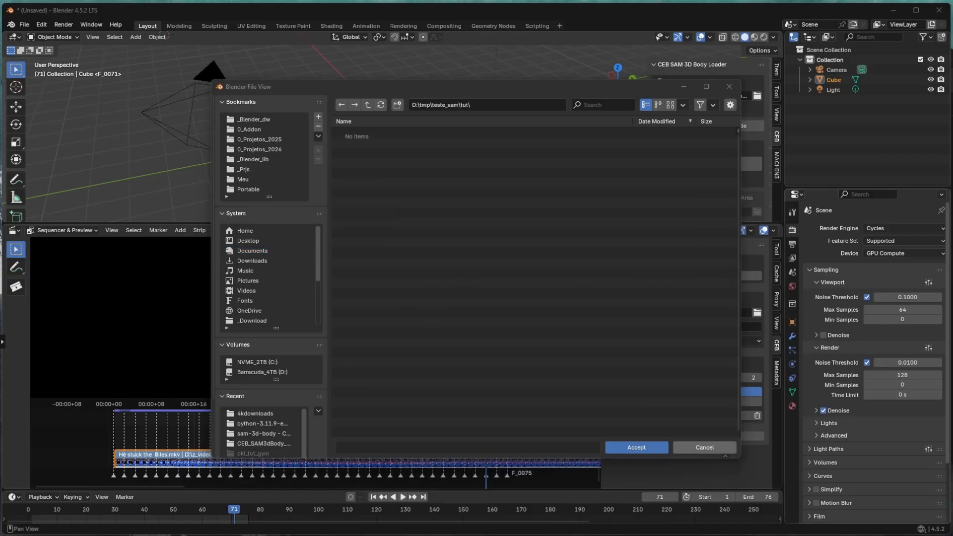
click(621, 450)
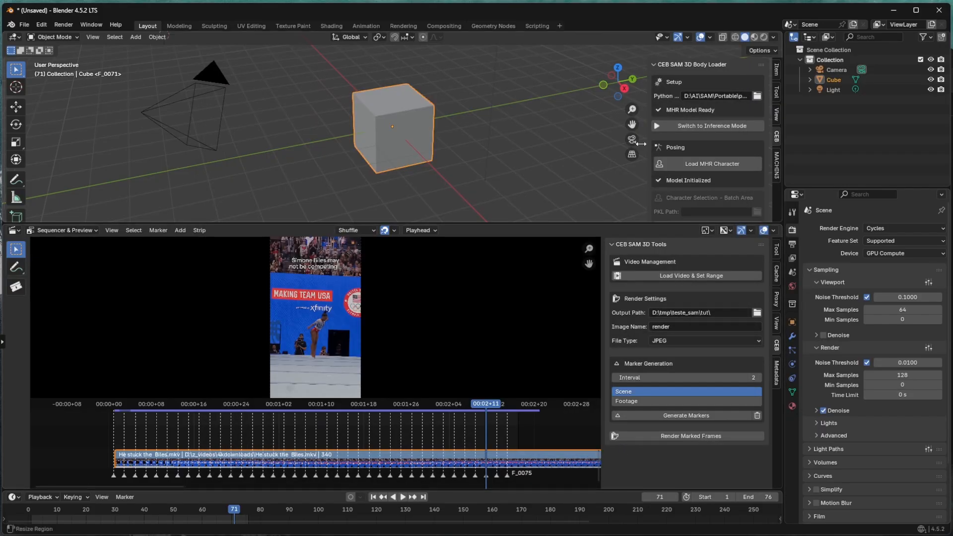
Switch the body loader to Inference Mode and render the marked frames as JPEG images
click(697, 128)
scroll(679, 149, down, 2)
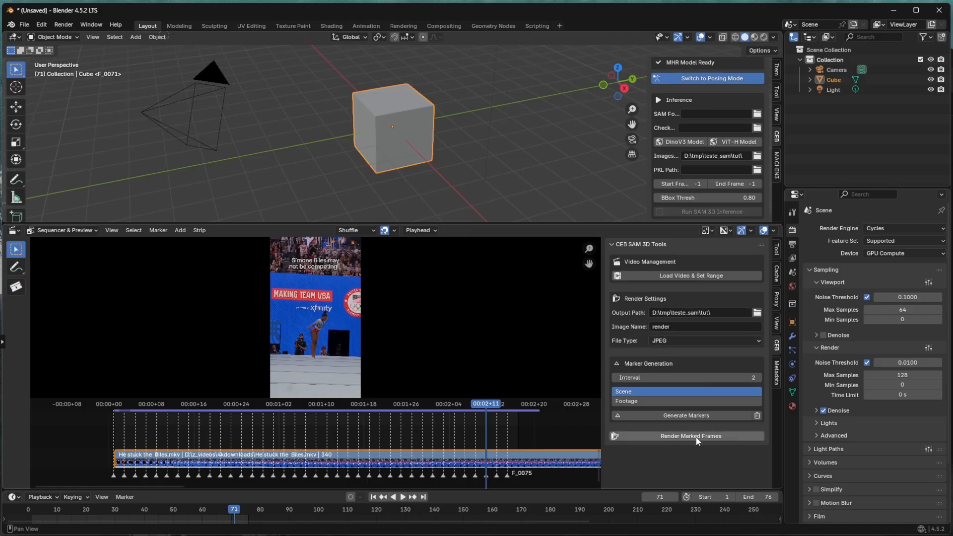
click(674, 438)
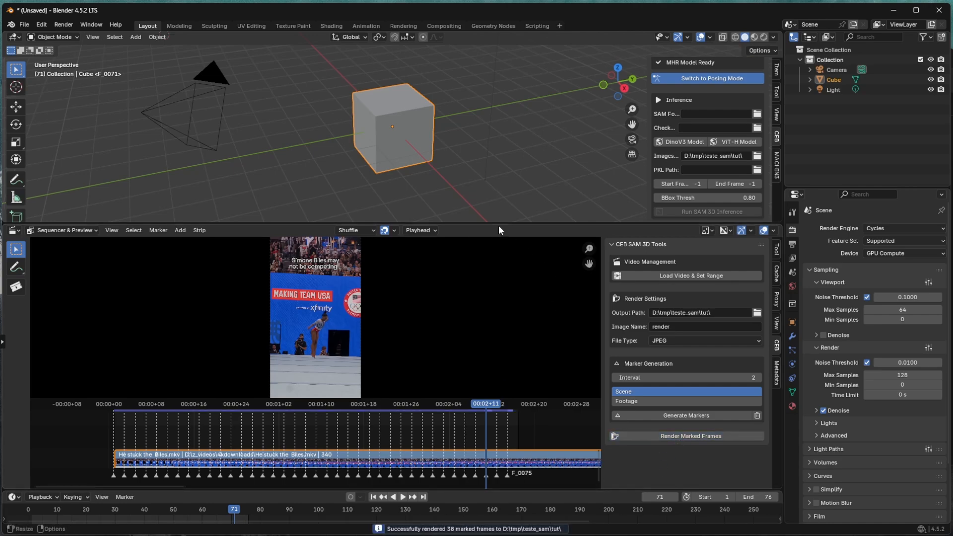
Enlarge the 3D viewport and set the SAM folder to the v2 folder inside D:\AI\SAM\Portable\
drag(498, 225, 484, 324)
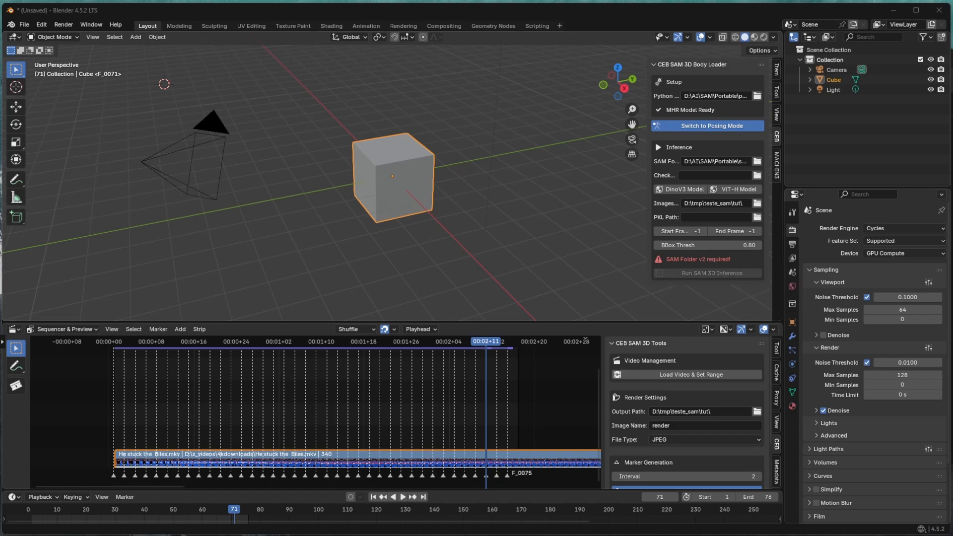
click(757, 161)
click(641, 449)
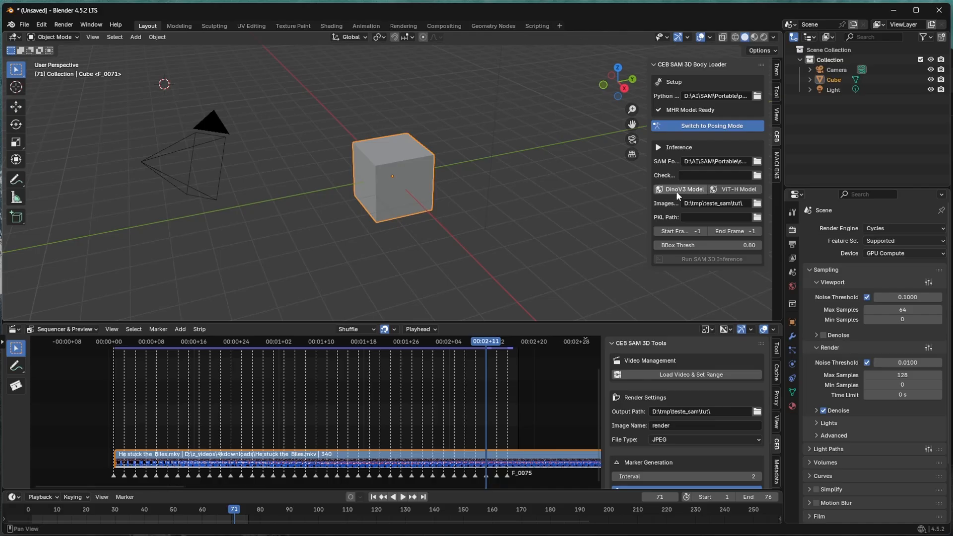
Switch to File Explorer and rename model_config.yaml in the sam-3d-body-dinov3 checkpoint folder as _model_config.yaml
key(alt+Tab)
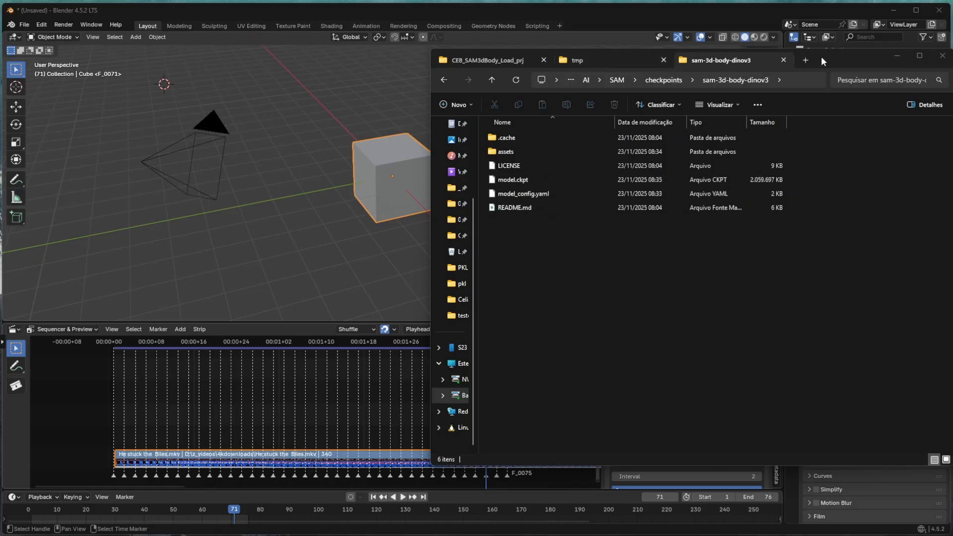
drag(840, 65, 906, 287)
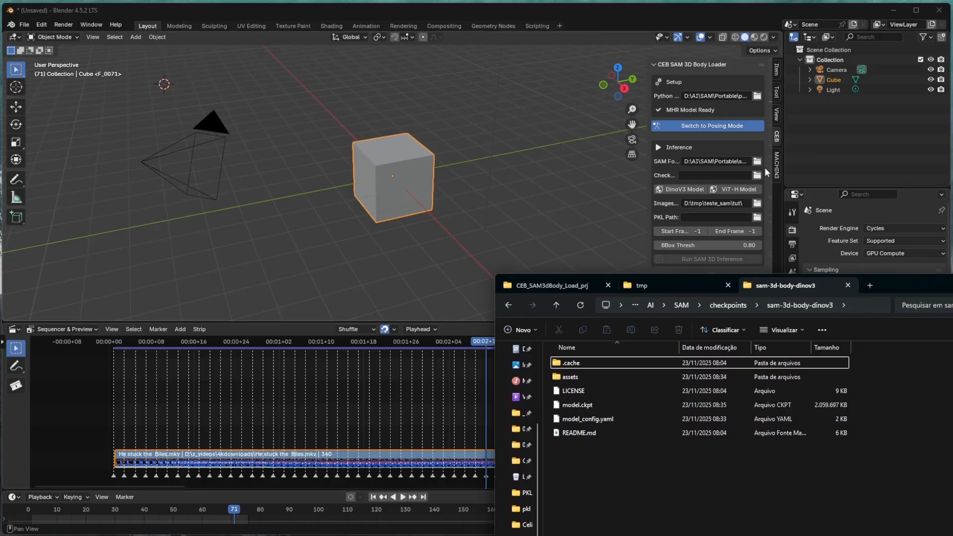
click(580, 420)
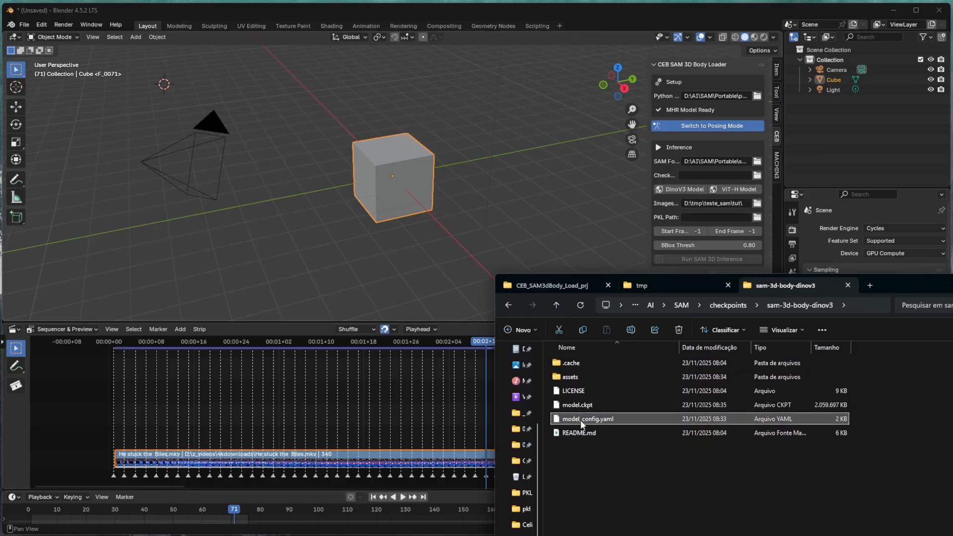
click(581, 420)
key(Home)
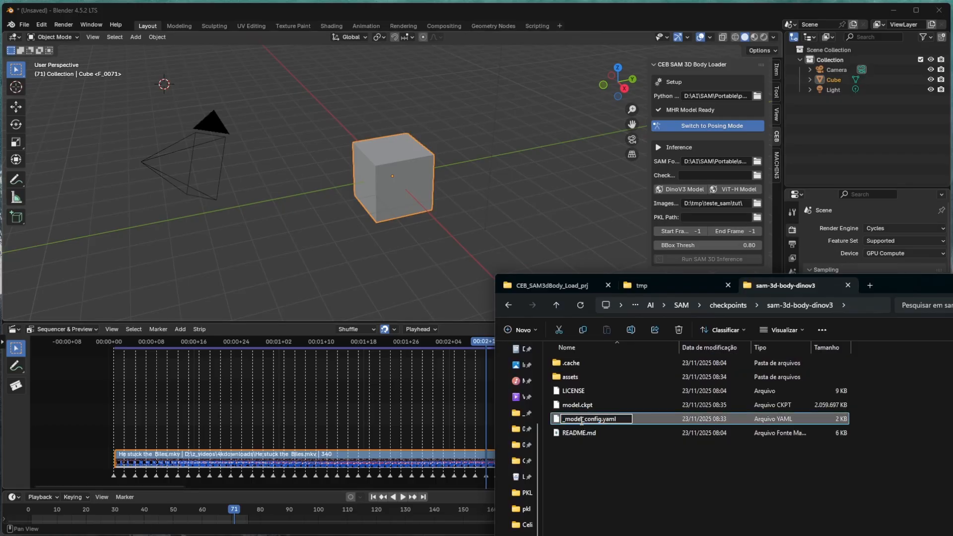
text(_)
key(Return)
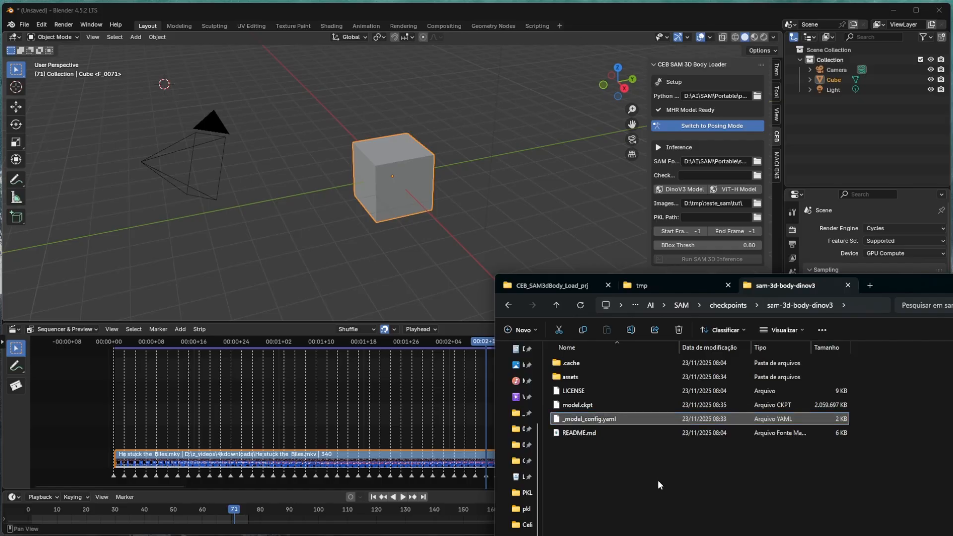
Set the inference checkpoint to model.ckpt from D:\AI\SAM\checkpoints\sam-3d-body-dinov3\
click(756, 175)
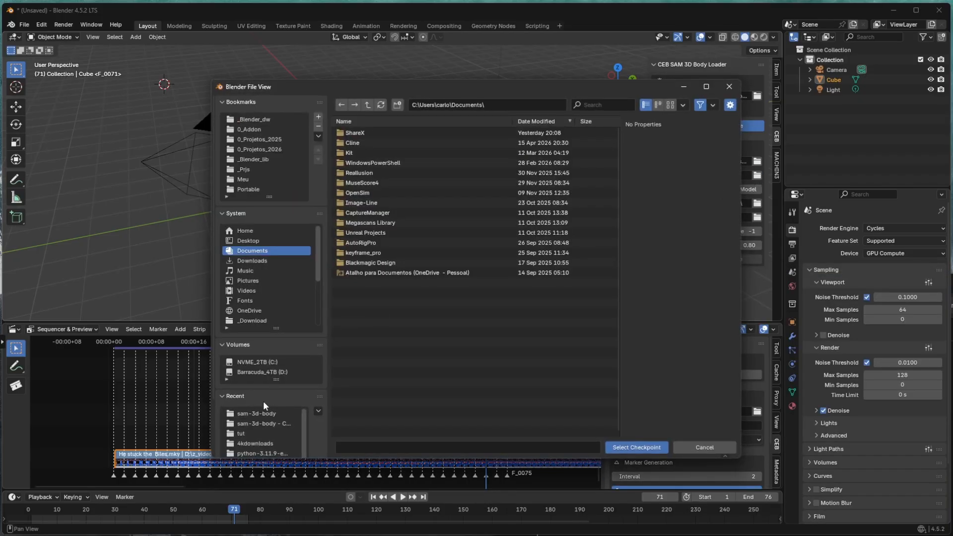
click(260, 413)
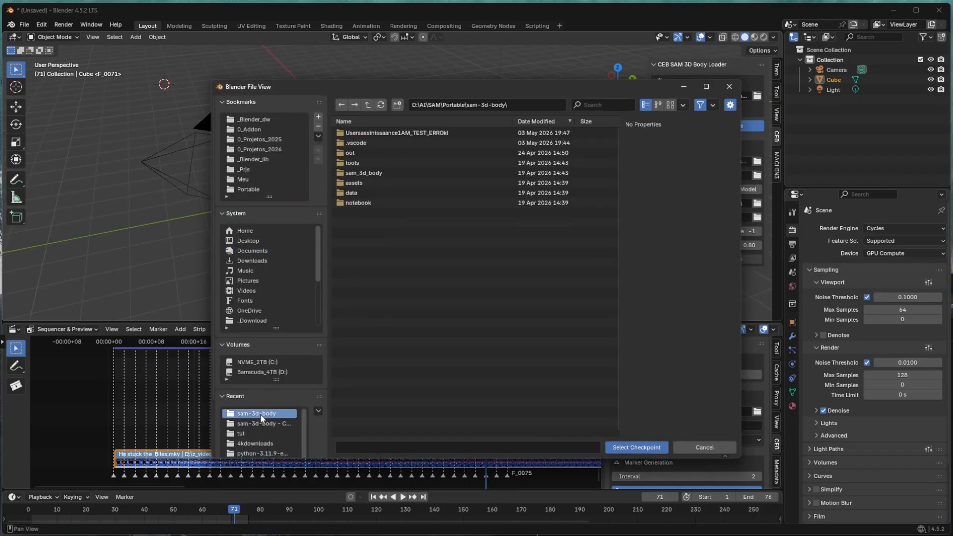
click(368, 105)
click(372, 109)
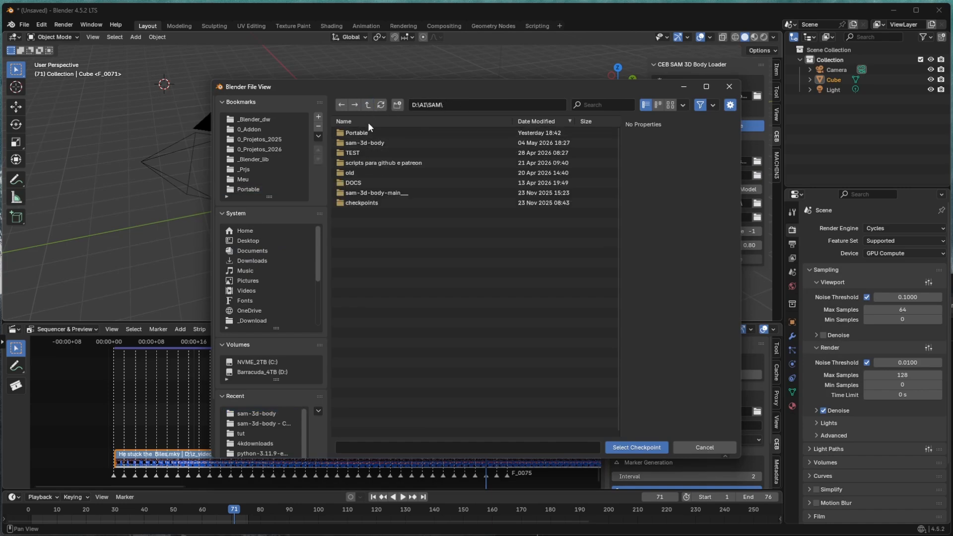
click(363, 203)
double_click(364, 204)
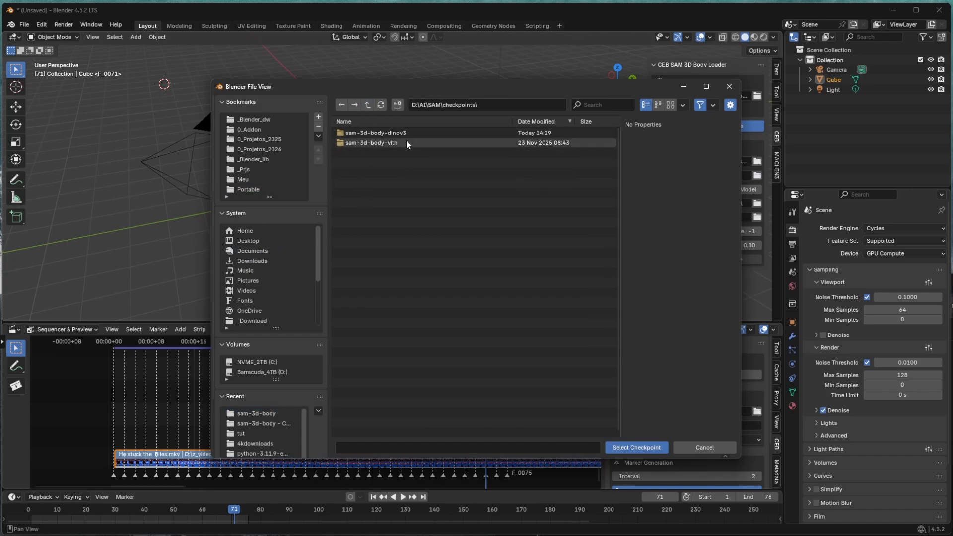
double_click(391, 134)
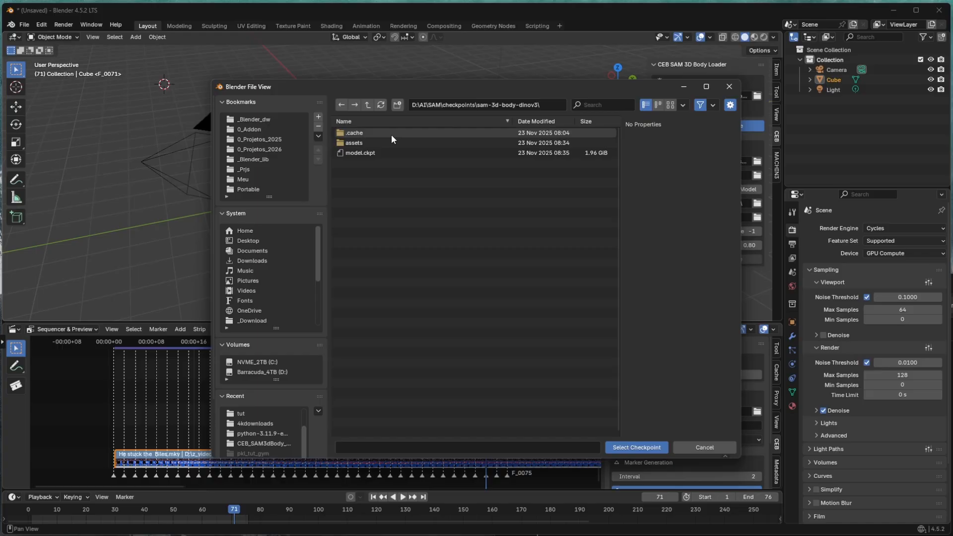
double_click(364, 151)
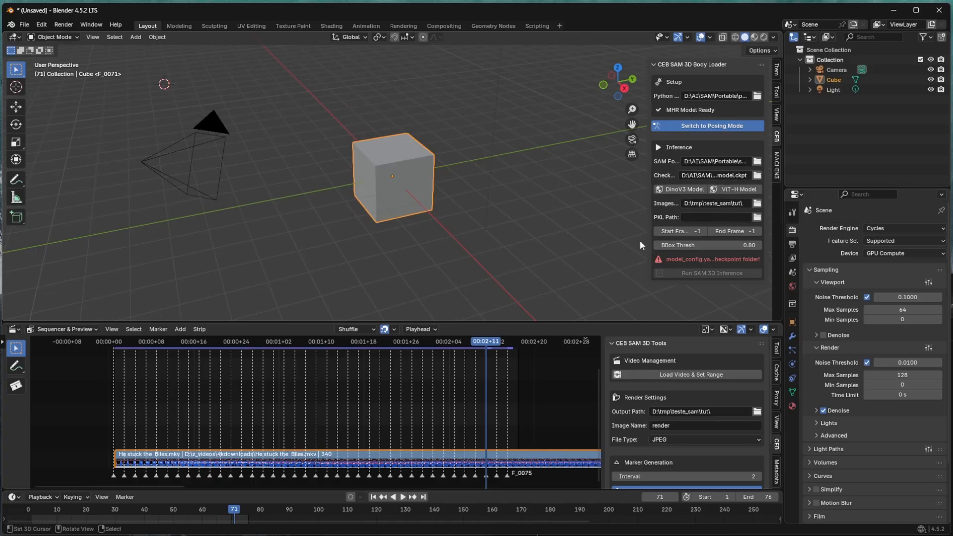
drag(648, 242, 672, 252)
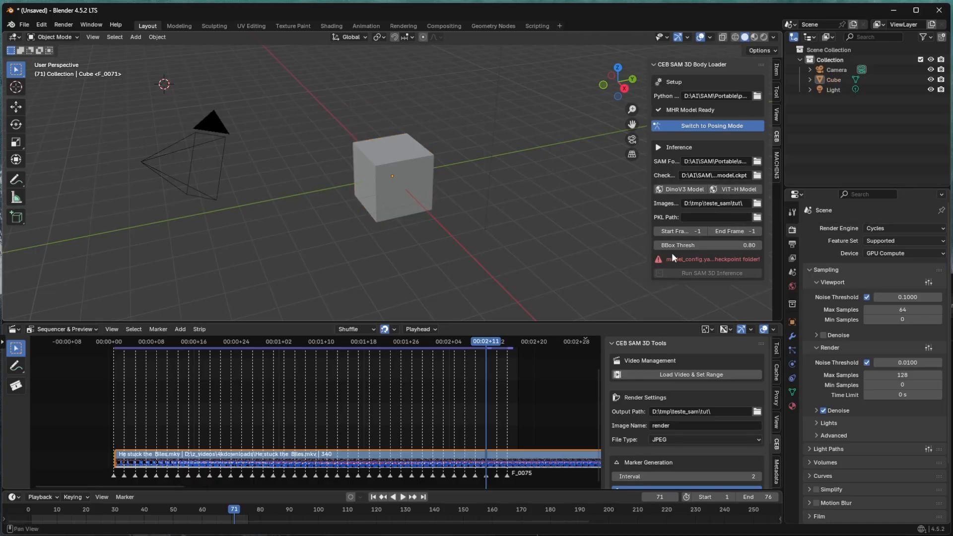
Rename _model_config.yaml back to model_config.yaml in File Explorer and return to Blender
key(alt+Tab)
click(663, 472)
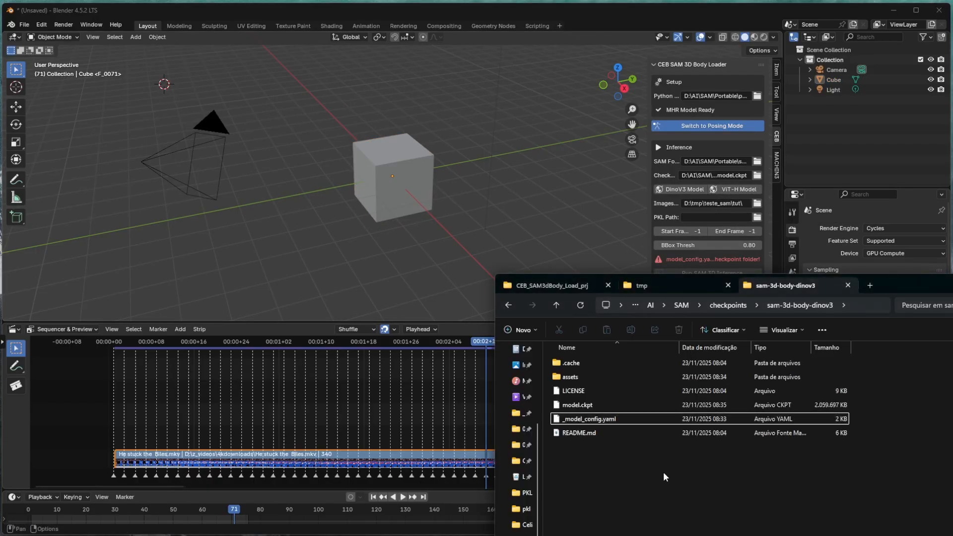
key(Home)
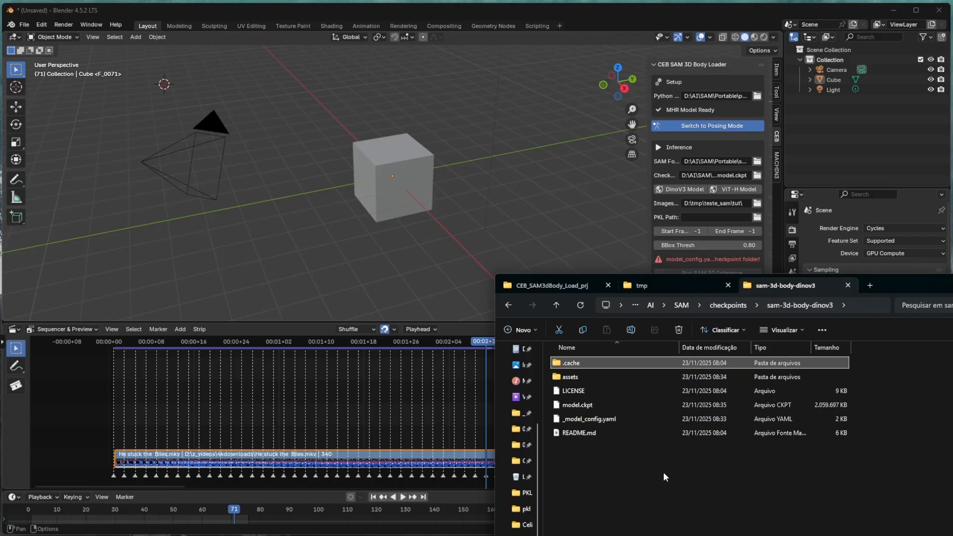
key(Down)
key(Down)
key(Down)
key(Down)
key(F2)
key(Home)
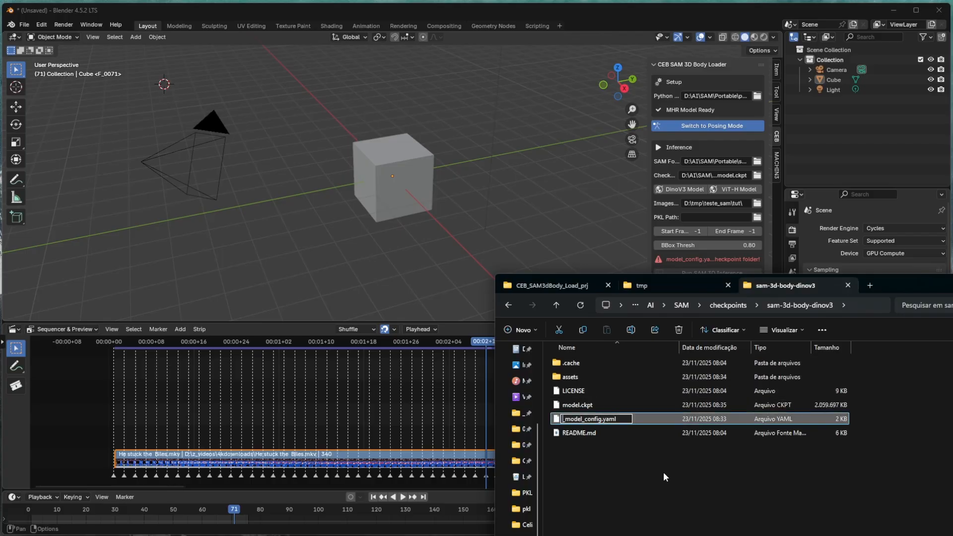
key(Delete)
key(Return)
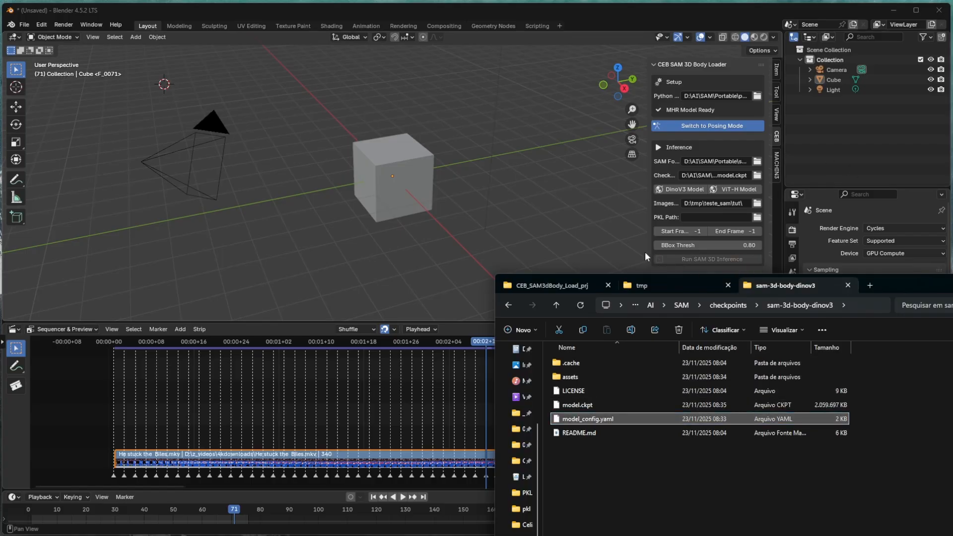
click(590, 177)
click(590, 178)
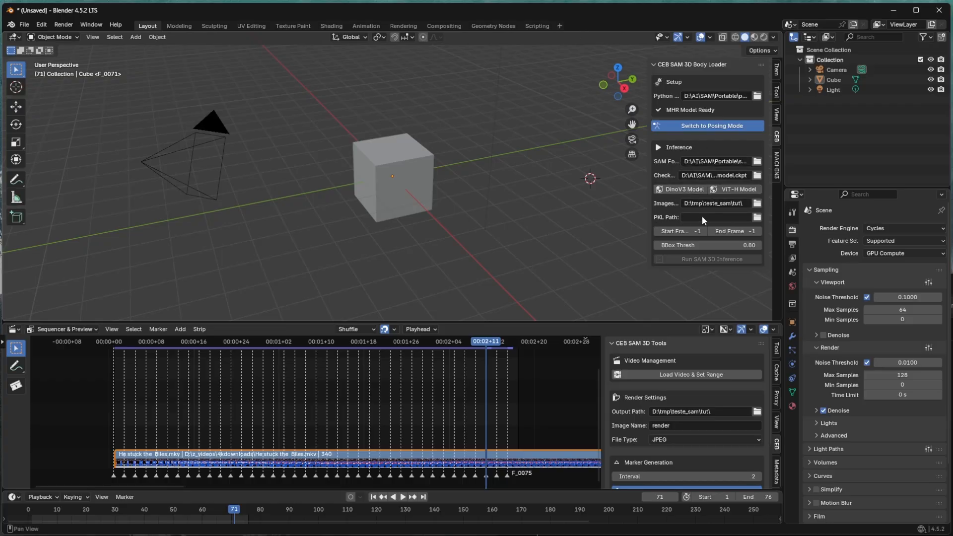
Set the PKL path to a new pkl_tut folder inside D:\tmp\teste_sam\tut\ and run the SAM 3D inference to completion
click(757, 217)
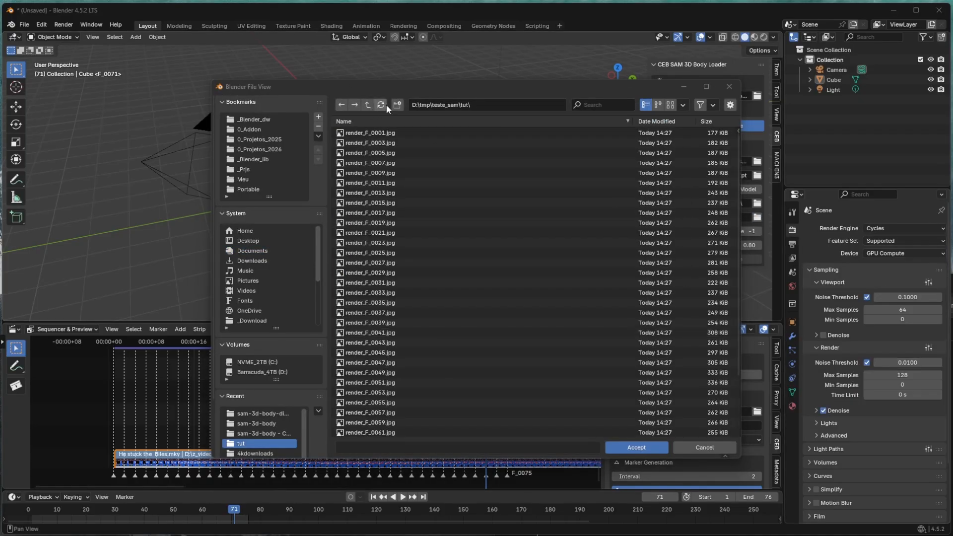
click(396, 105)
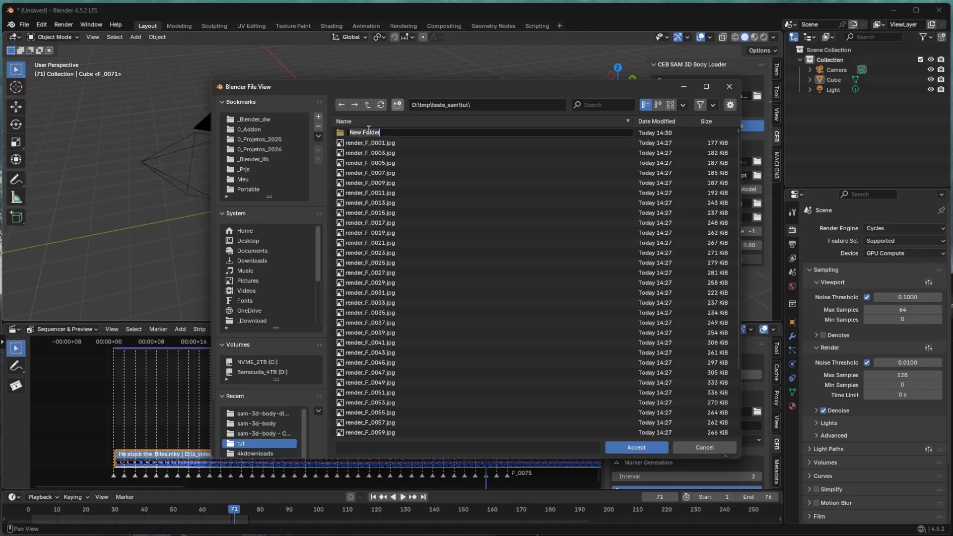
text(pkl_tut)
key(Return)
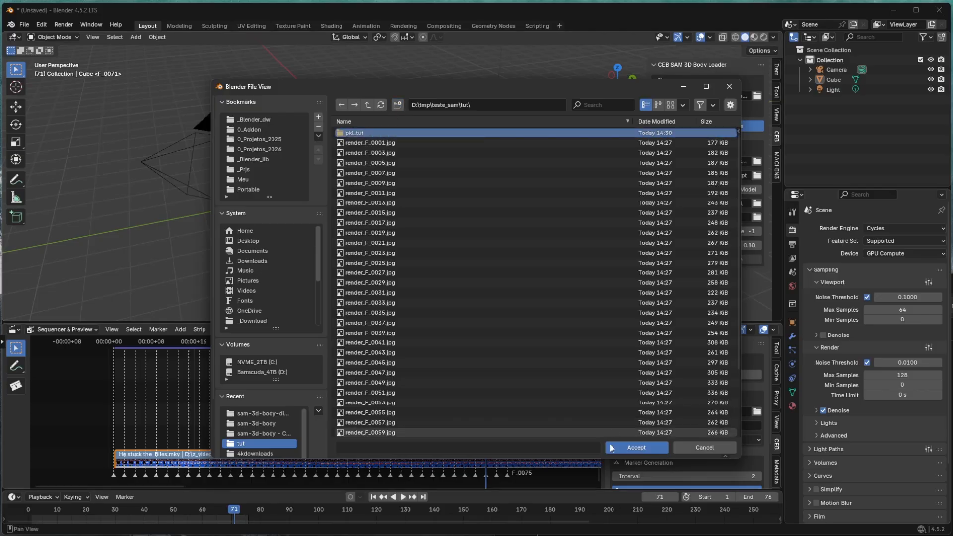
double_click(365, 132)
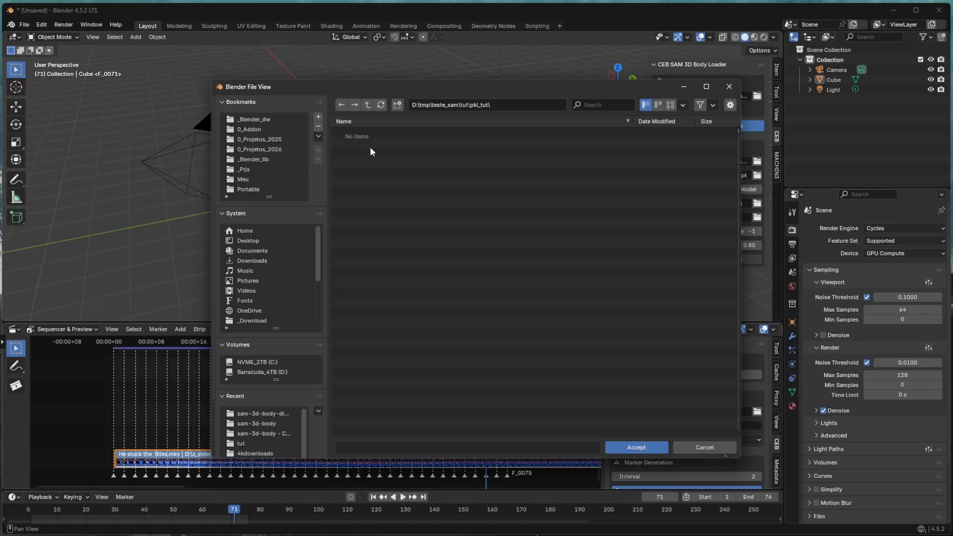
click(634, 447)
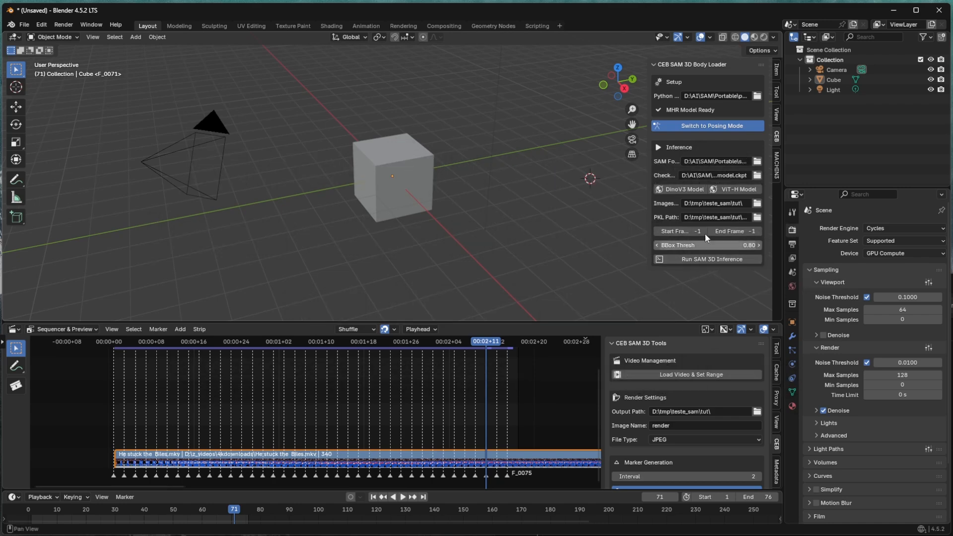
click(705, 258)
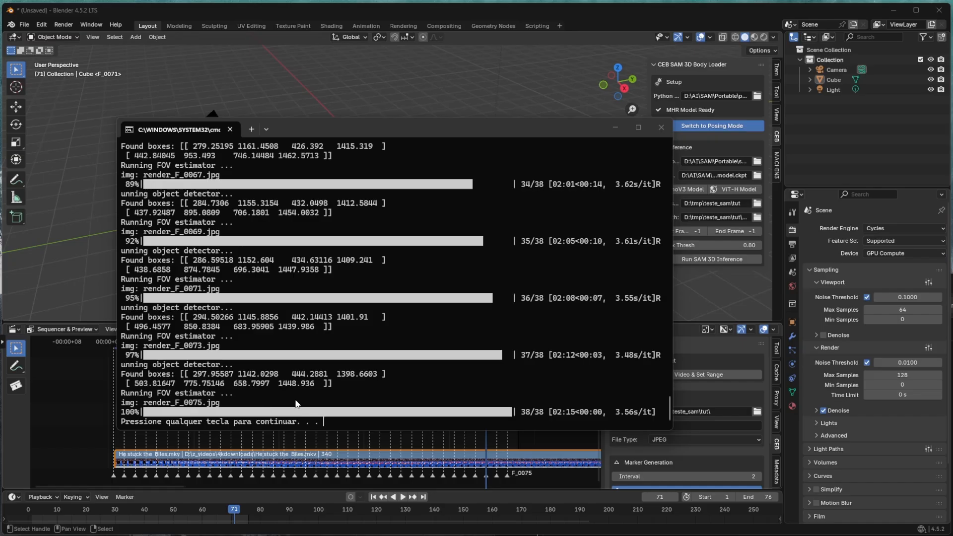
key(Return)
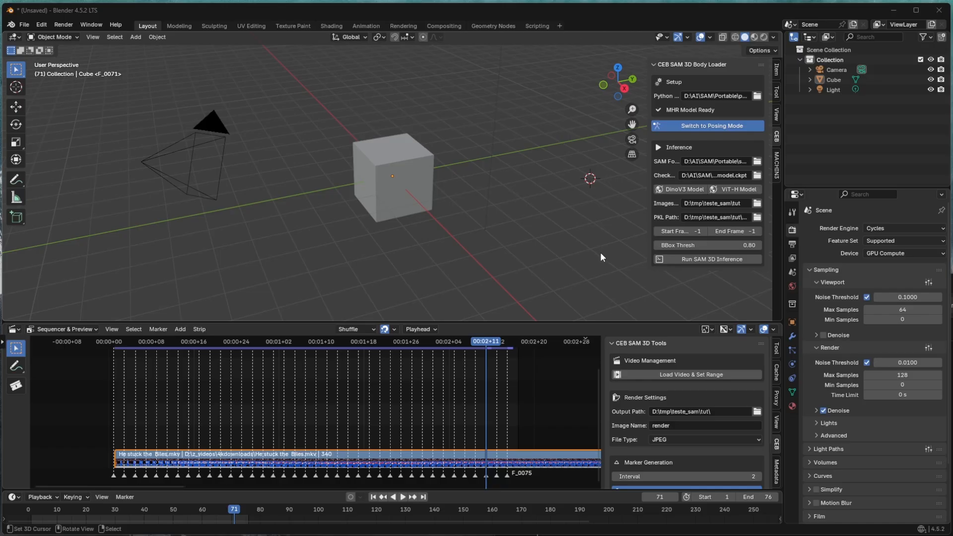
Delete the default cube from the scene
click(450, 130)
right_click(416, 174)
key(Delete)
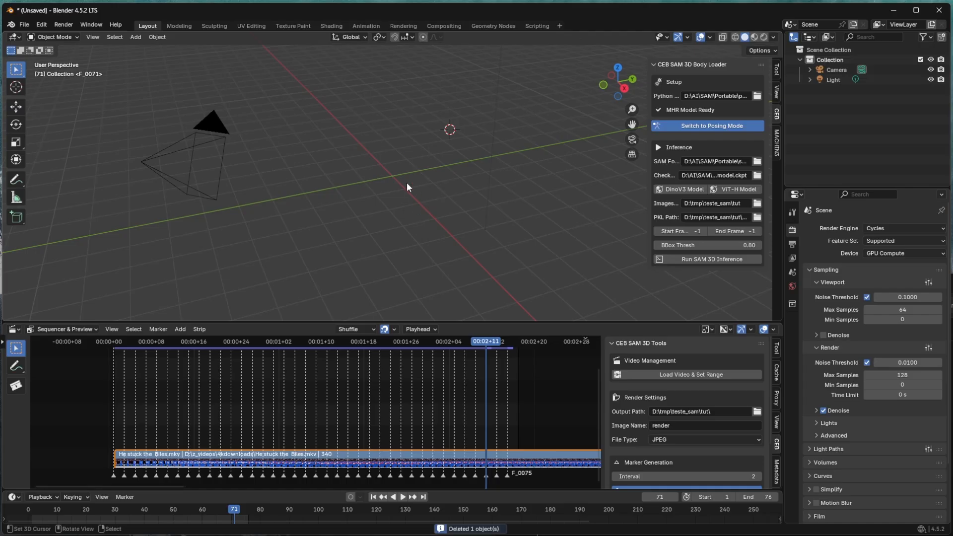
Load the MHR character in the body loader's Posing Mode and enlarge the 3D viewport with its sidebar
click(686, 127)
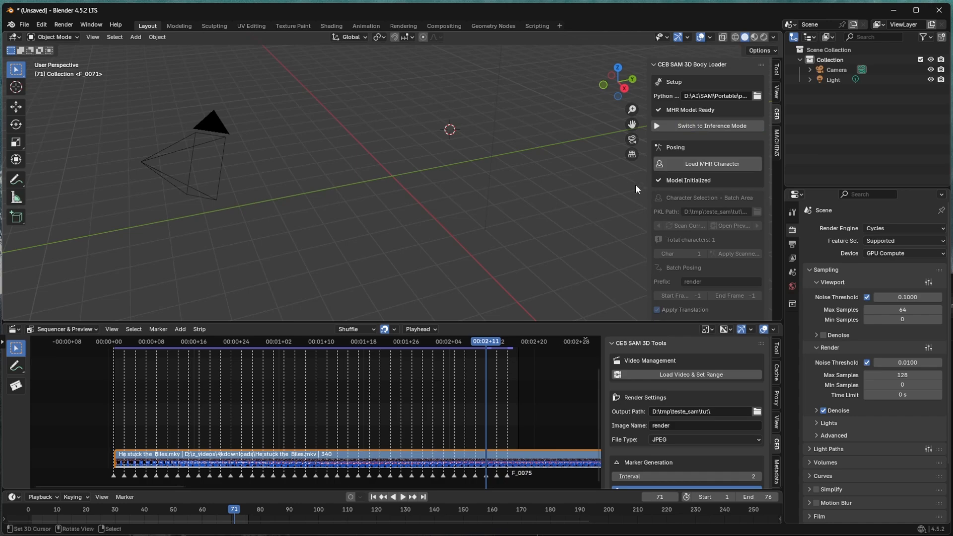
click(699, 165)
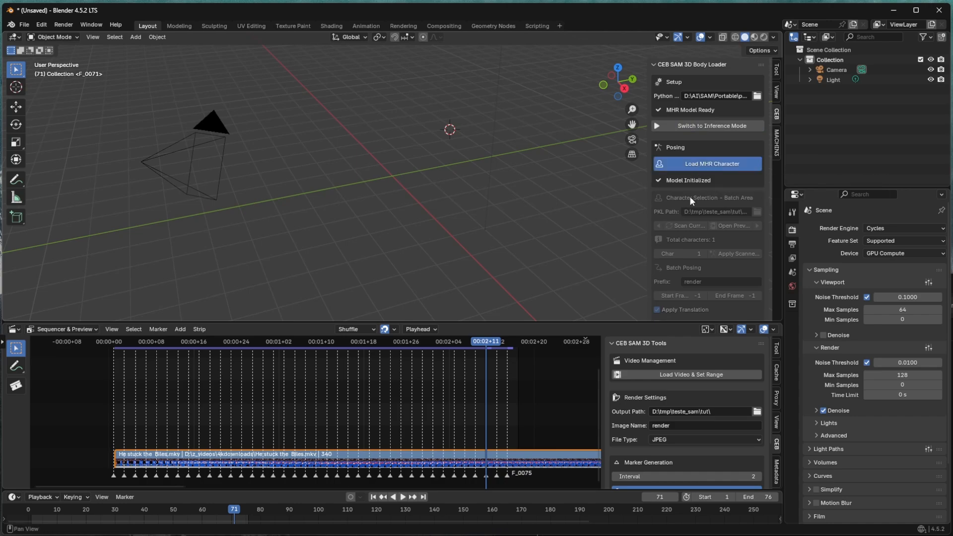
middle_drag(403, 233, 374, 195)
scroll(374, 195, up, 5)
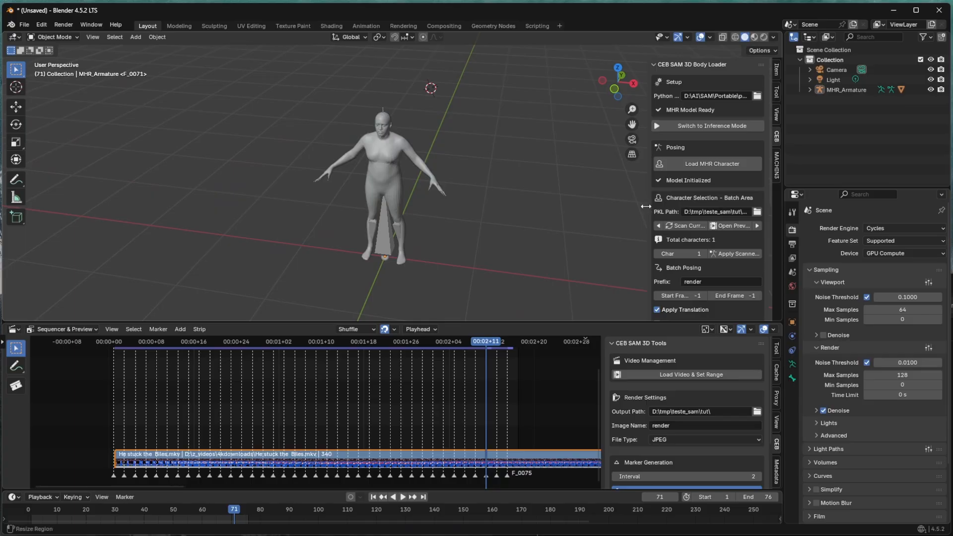
drag(646, 204, 643, 204)
drag(583, 322, 583, 354)
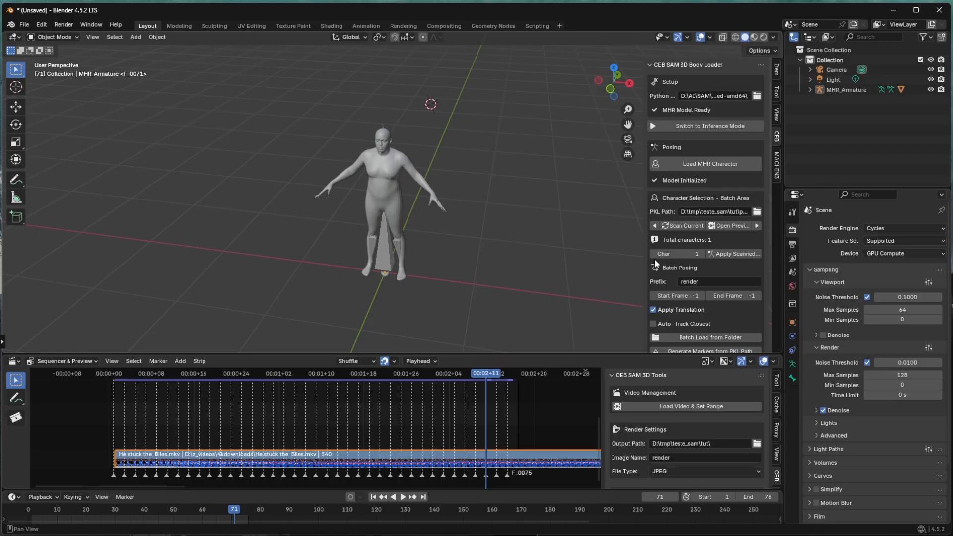
Go through the marked frames to frame 21 and open its inference preview image
key(shift+Left)
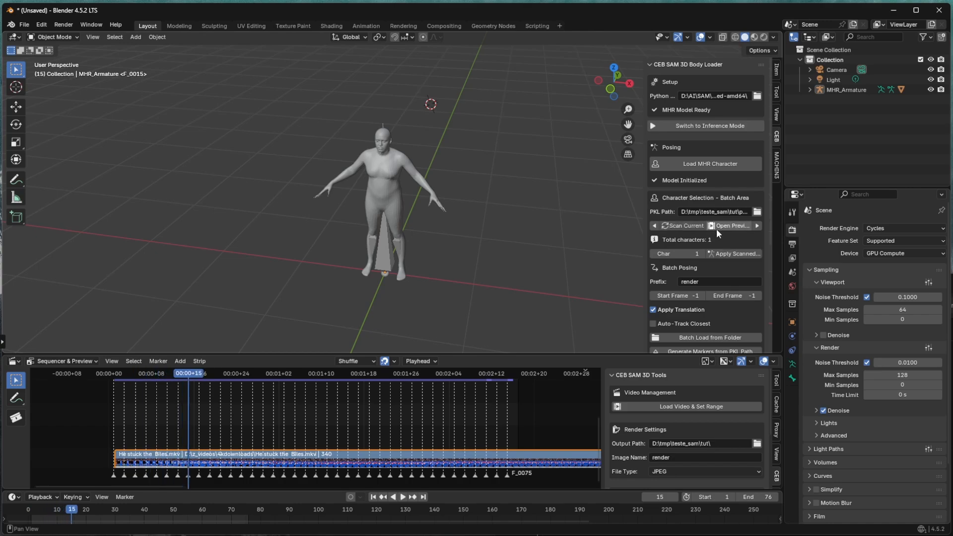
key(Left)
key(Left)
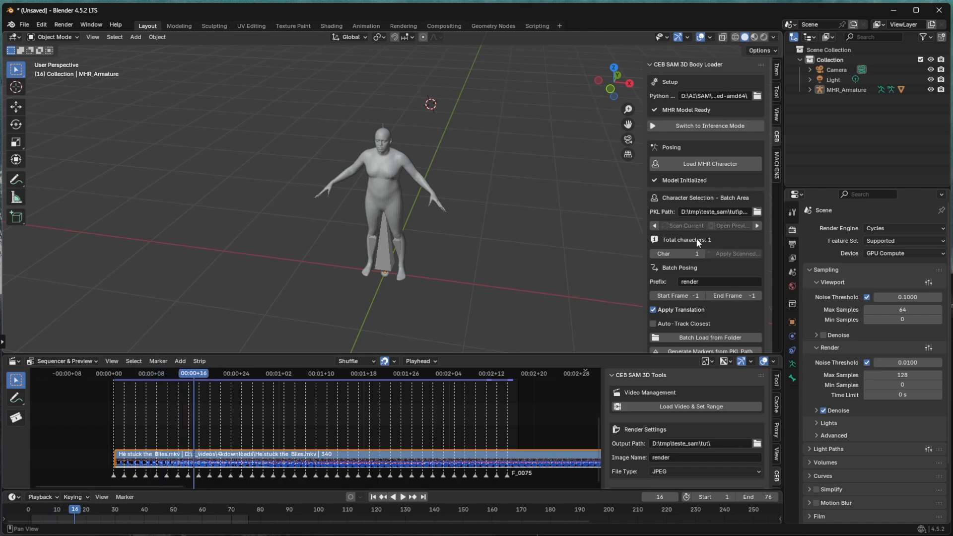
click(654, 226)
click(654, 226)
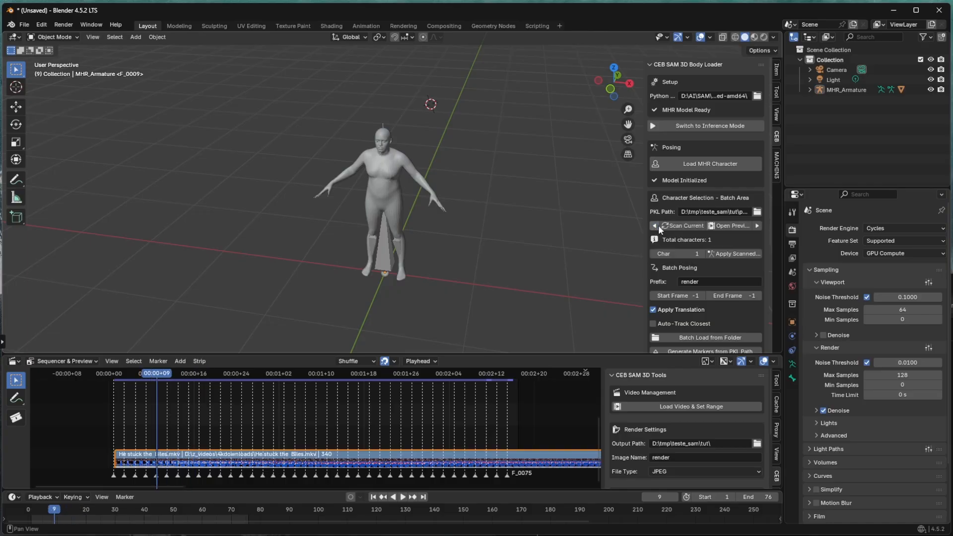
click(755, 226)
click(755, 226)
click(755, 225)
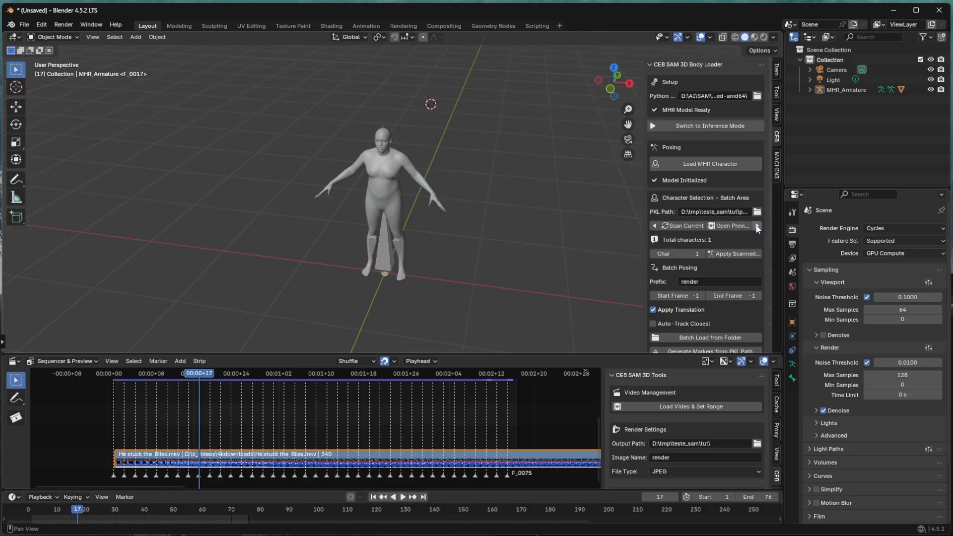
click(755, 225)
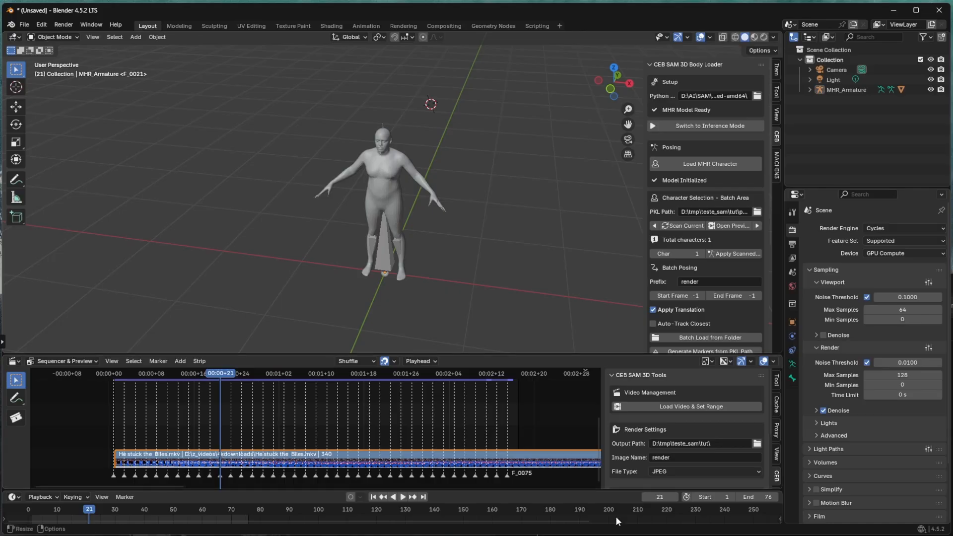
click(731, 225)
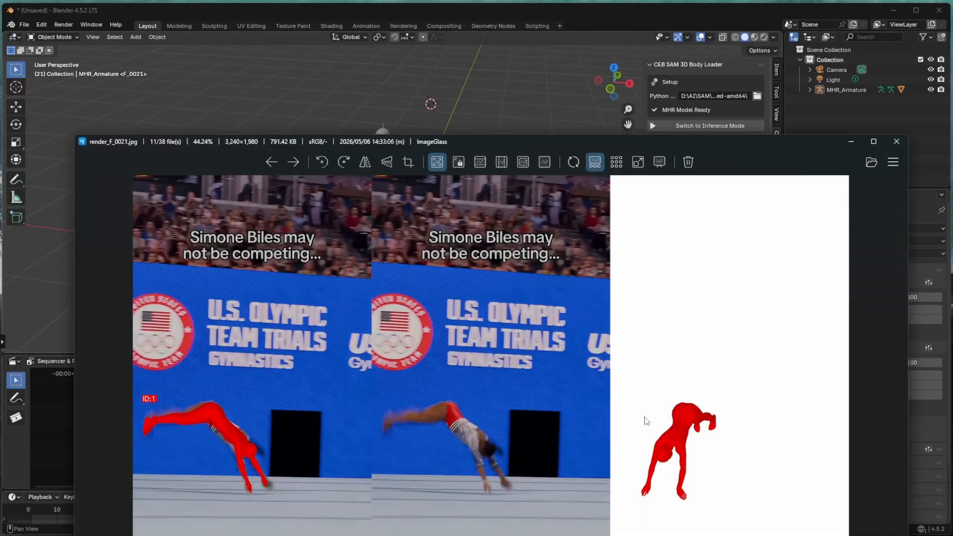
Compare the inference preview images on either side of frame 21, checking the detected body against the video, and close the image viewer
drag(535, 145, 551, 29)
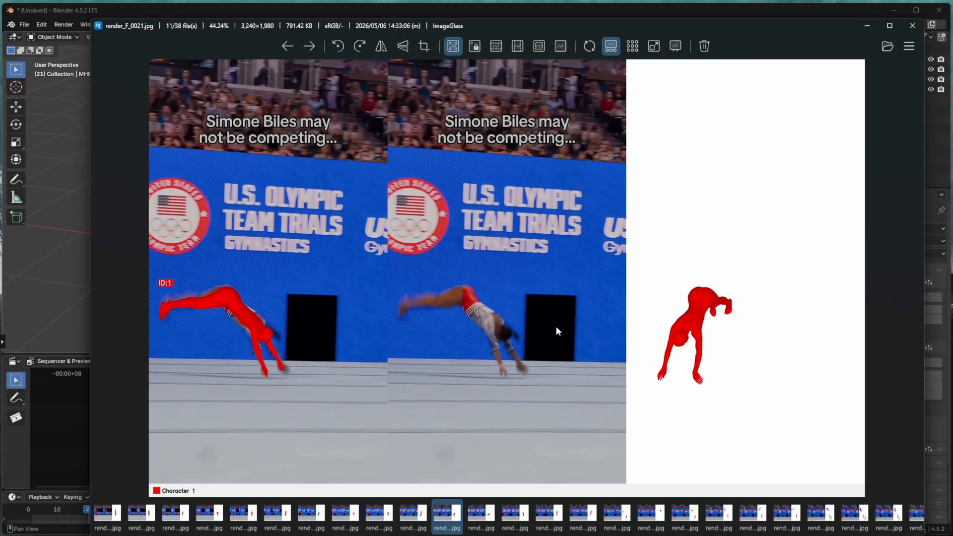
key(Left)
key(Left)
key(Left)
key(Left)
key(Left)
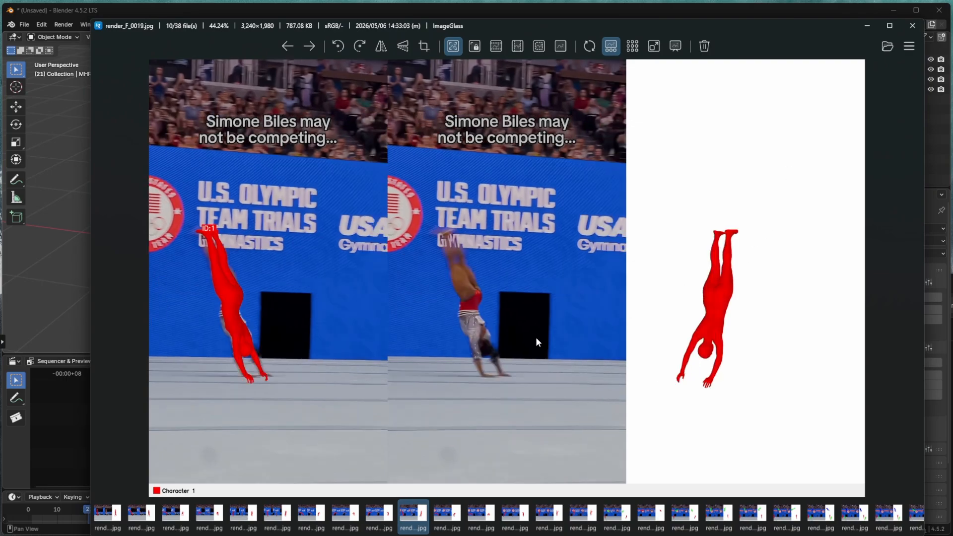
key(Right)
key(Right)
key(Right)
key(Right)
key(Right)
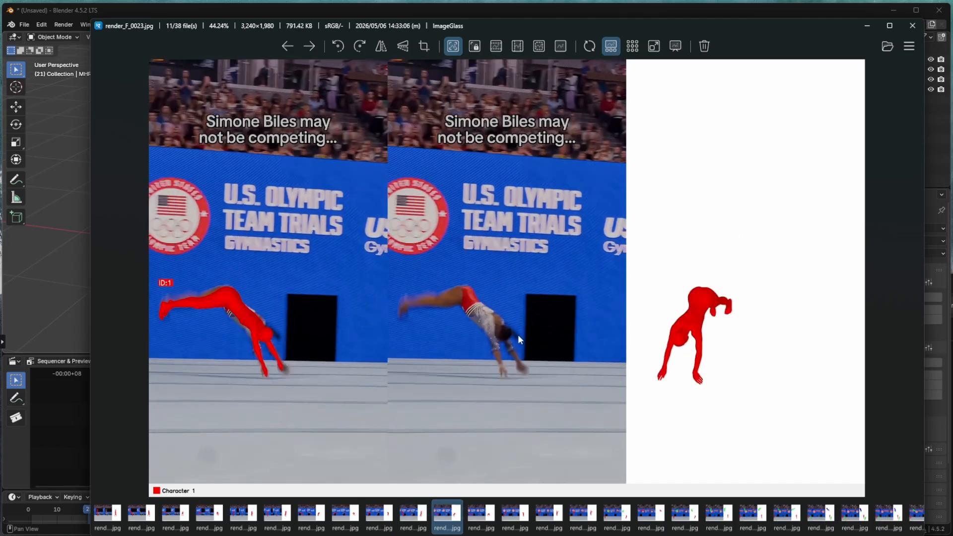
click(911, 25)
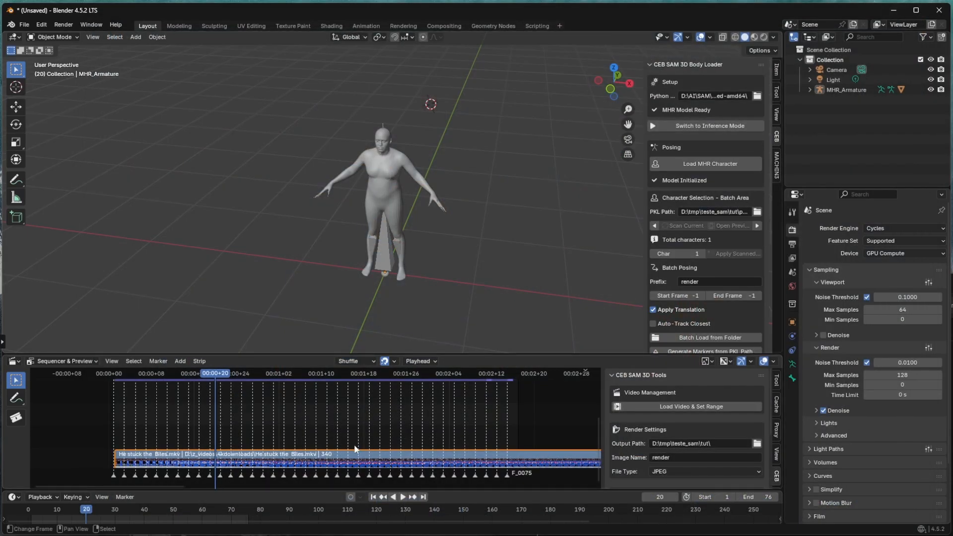
Return to frame 1, open its inference preview, and go through the following preview images up to about frame 39, checking the character IDs
key(shift+Left)
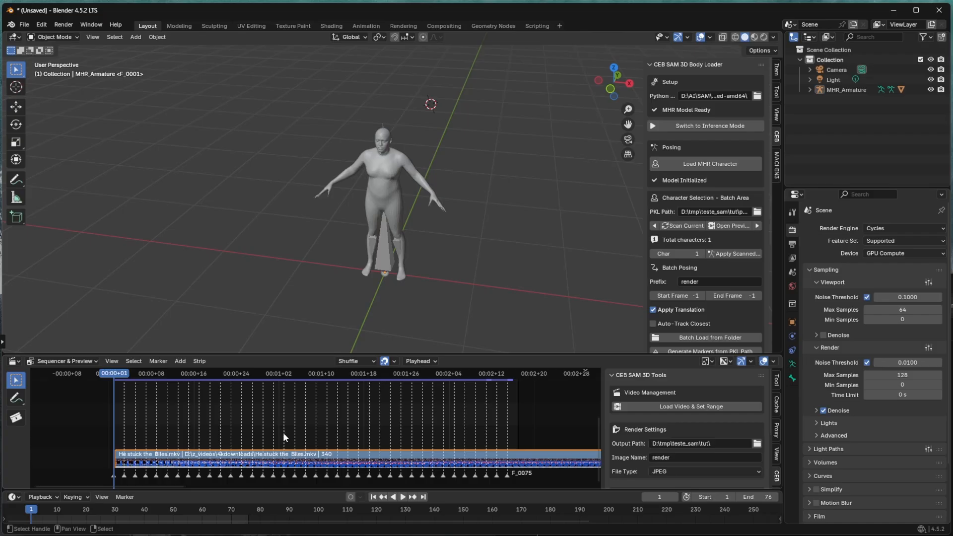
click(725, 226)
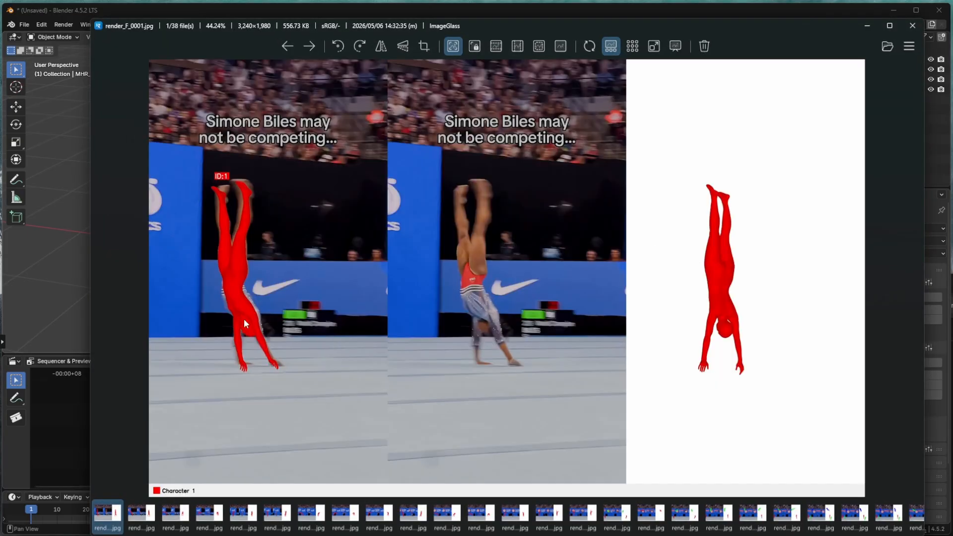
key(Right)
key(Right)
key(Right)
key(Right)
key(Right)
key(Right)
key(Right)
key(Right)
key(Right)
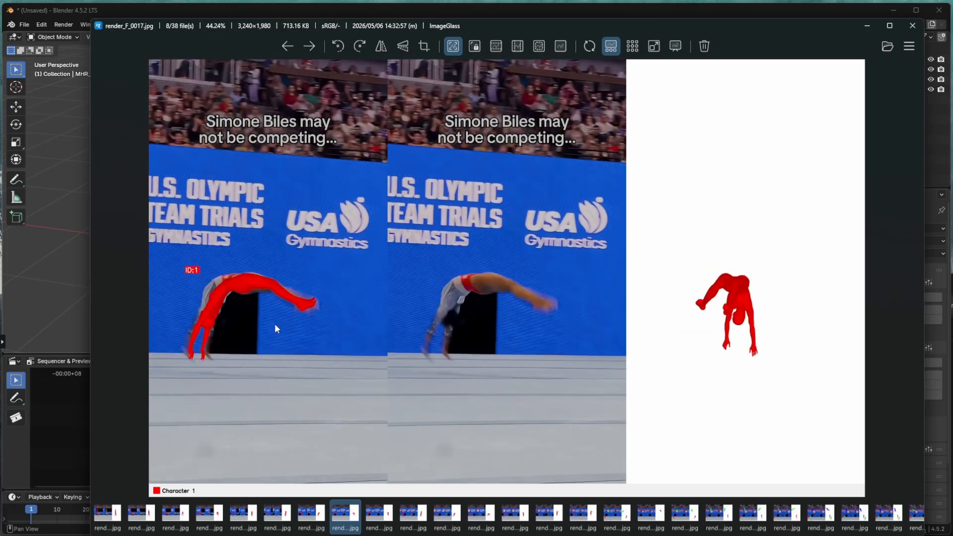
key(Right)
key(Right)
key(Right)
key(Right)
key(Right)
key(Right)
key(Right)
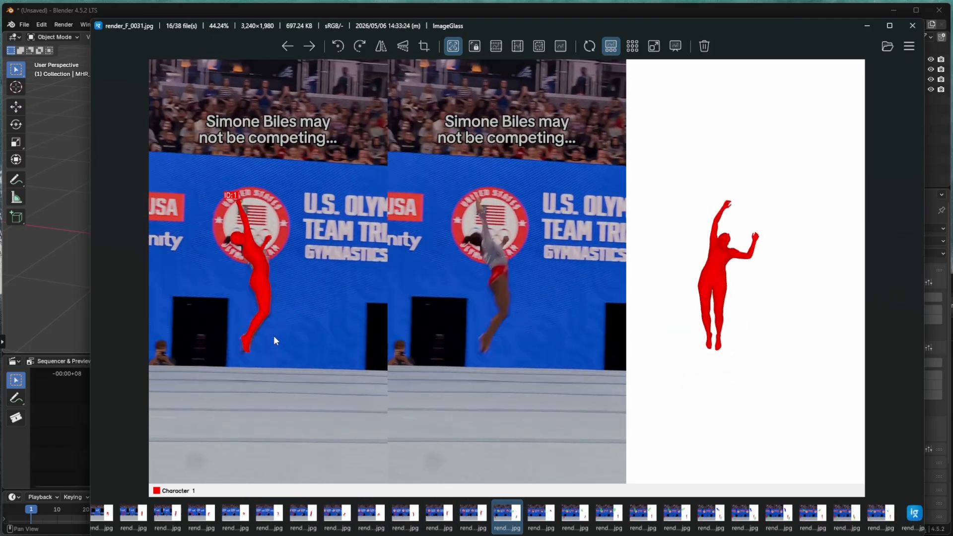
key(Right)
key(Right)
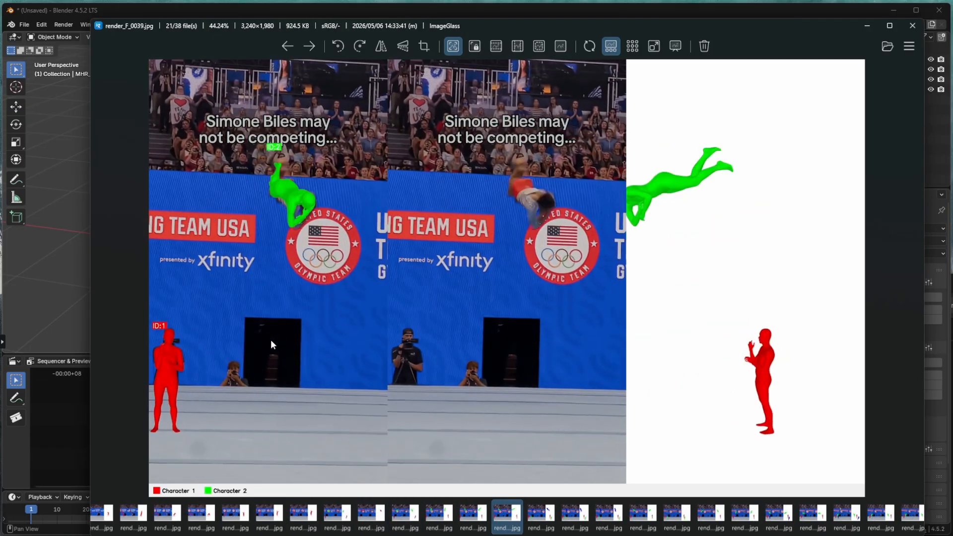
Compare the preview images between frames 27 and 41 to check which character ID the gymnast has in each
key(Left)
key(Left)
key(Left)
key(Left)
key(Left)
key(Left)
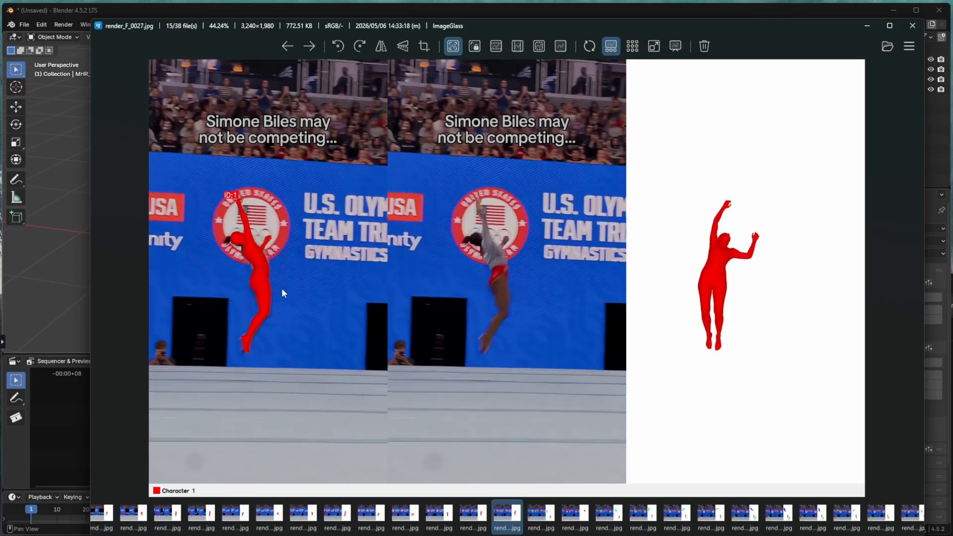
key(Right)
key(Right)
key(Right)
key(Right)
key(Right)
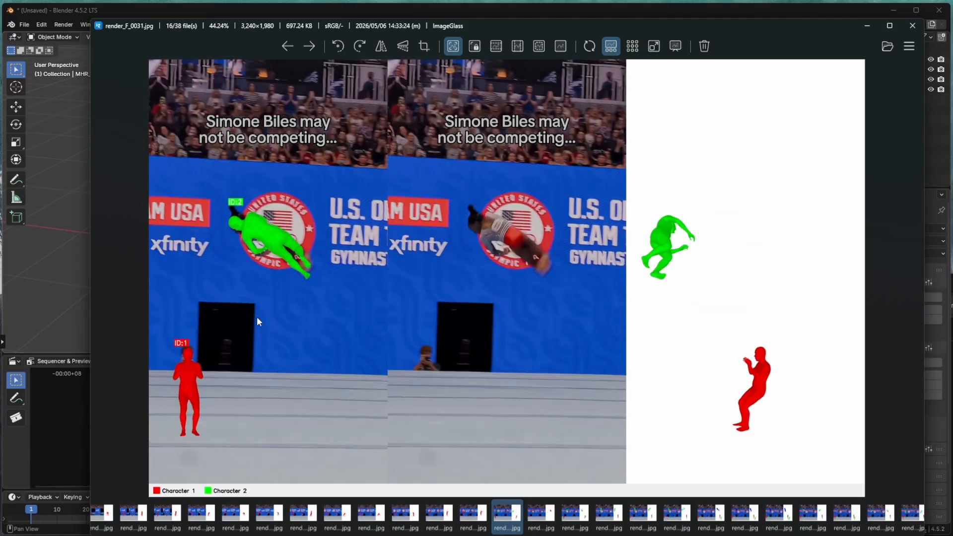
key(Right)
key(Right)
key(Right)
key(Right)
key(Right)
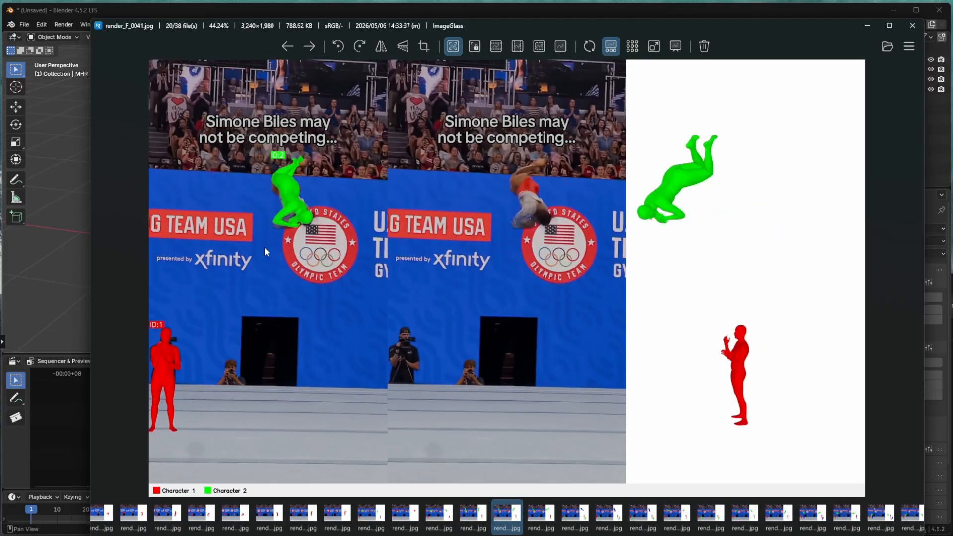
key(Left)
key(Left)
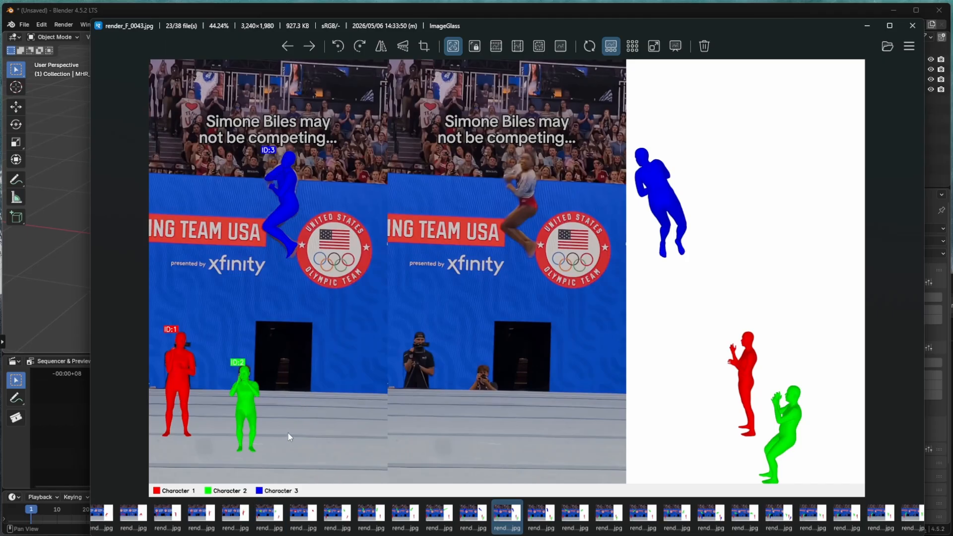
Go back from the frame 43 preview to frame 27 and forward again, examining where the gymnast's ID changes, and close the viewer
key(Left)
key(Left)
key(Left)
key(Left)
key(Left)
key(Left)
key(Left)
key(Left)
key(Left)
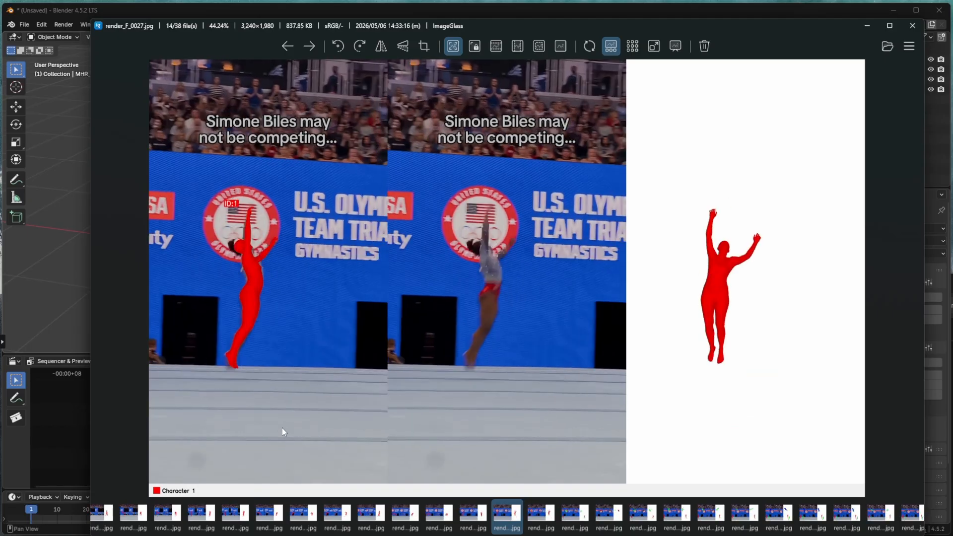
key(Right)
key(Right)
key(Right)
key(Right)
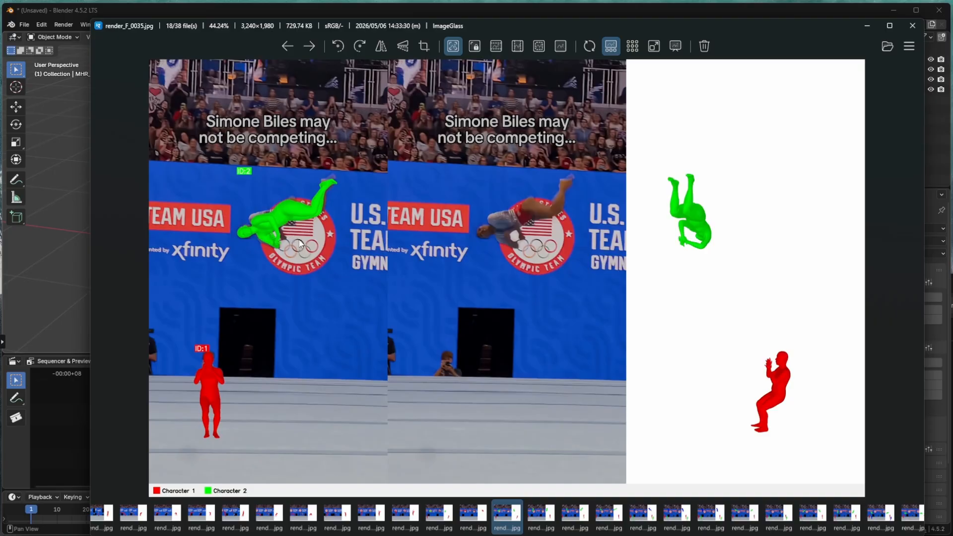
click(912, 27)
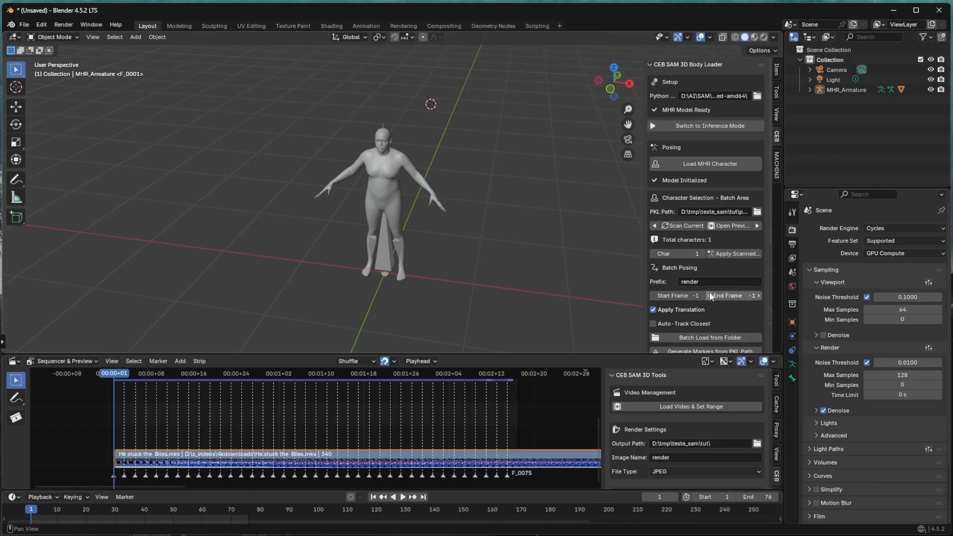
Batch load the poses from the PKL folder onto the MHR character and return to the Blender window
scroll(703, 313, down, 2)
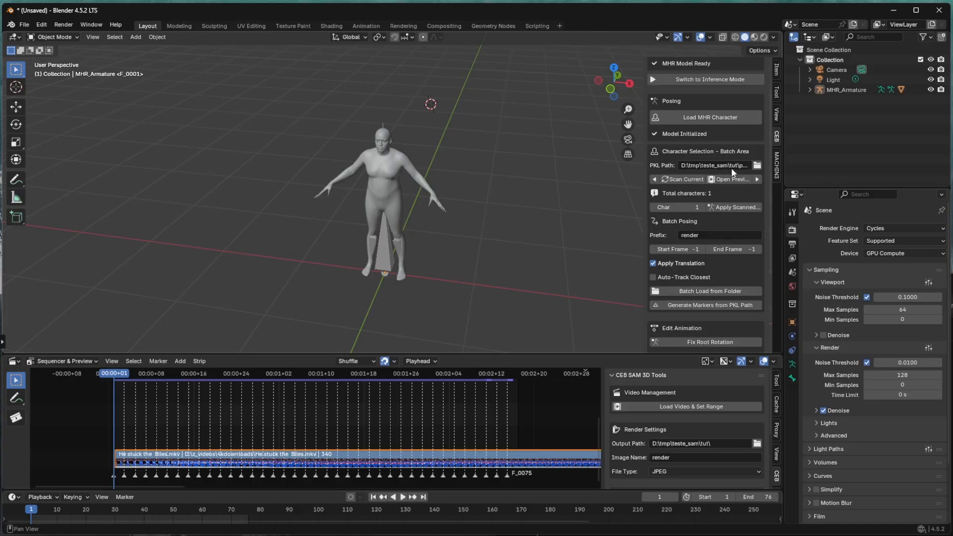
click(694, 293)
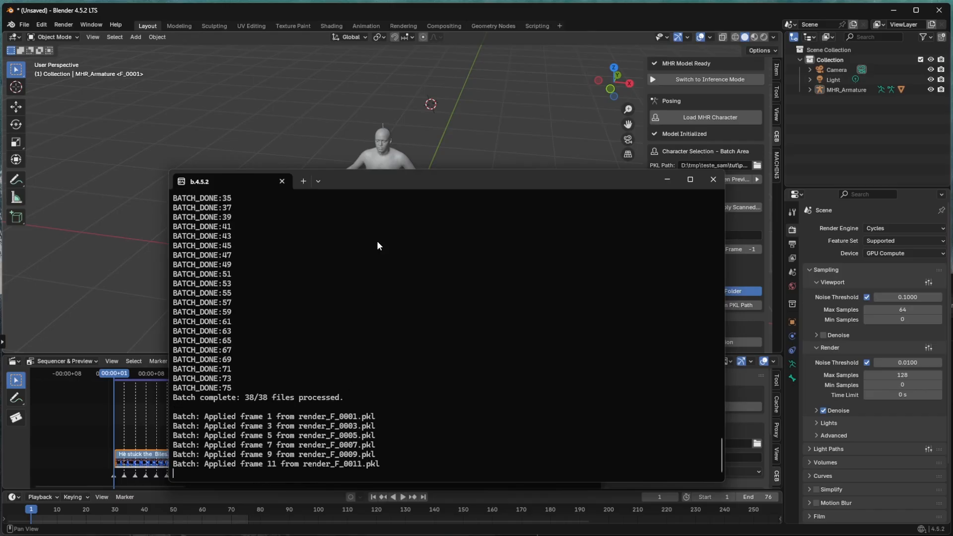
drag(391, 183, 337, 99)
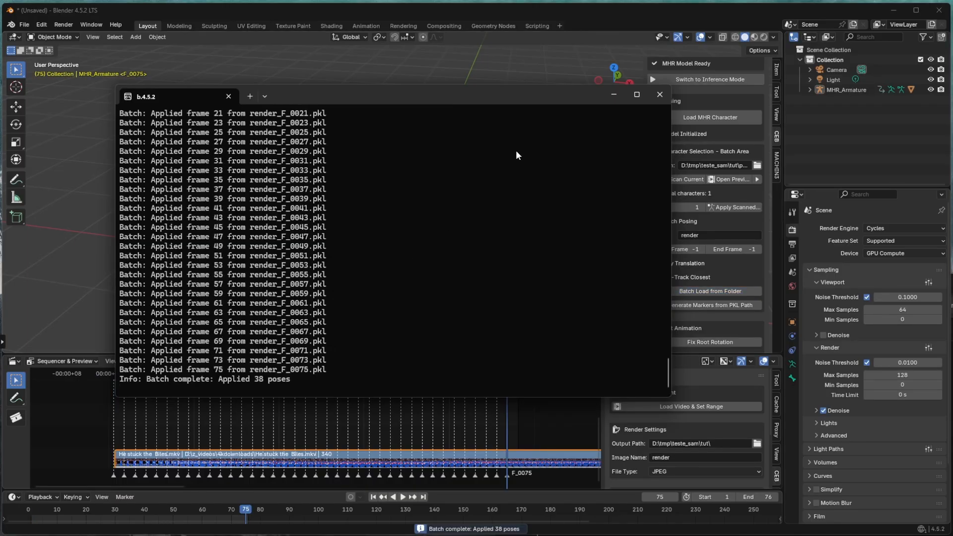
click(589, 11)
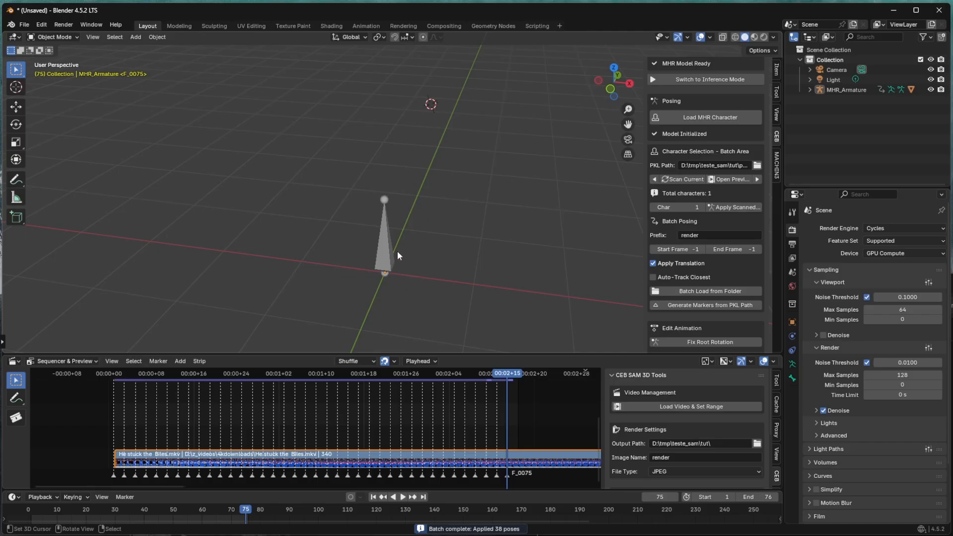
Set the 3D viewport to front view, enlarge the sequencer's video preview above the strips, and frame the posed character
key(KP_1)
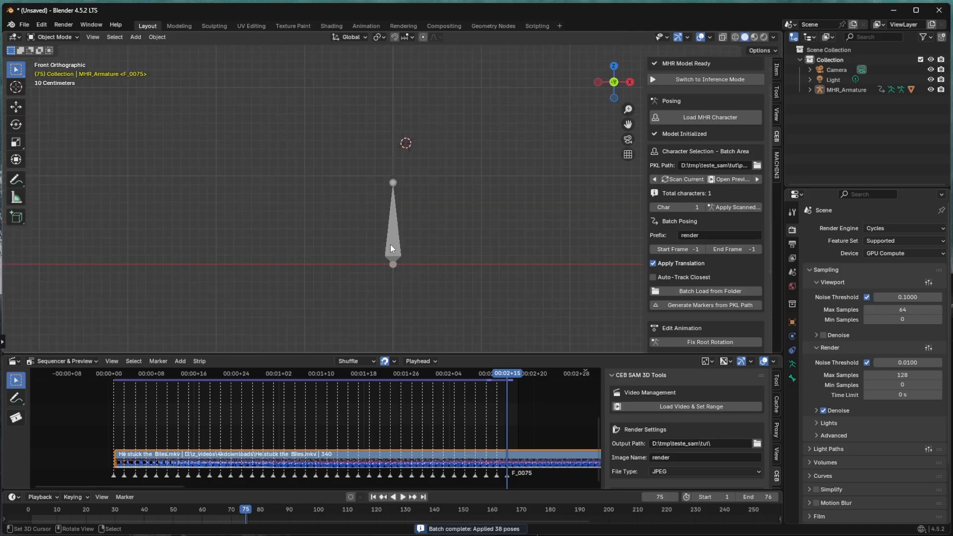
drag(329, 353, 324, 272)
drag(262, 446, 261, 424)
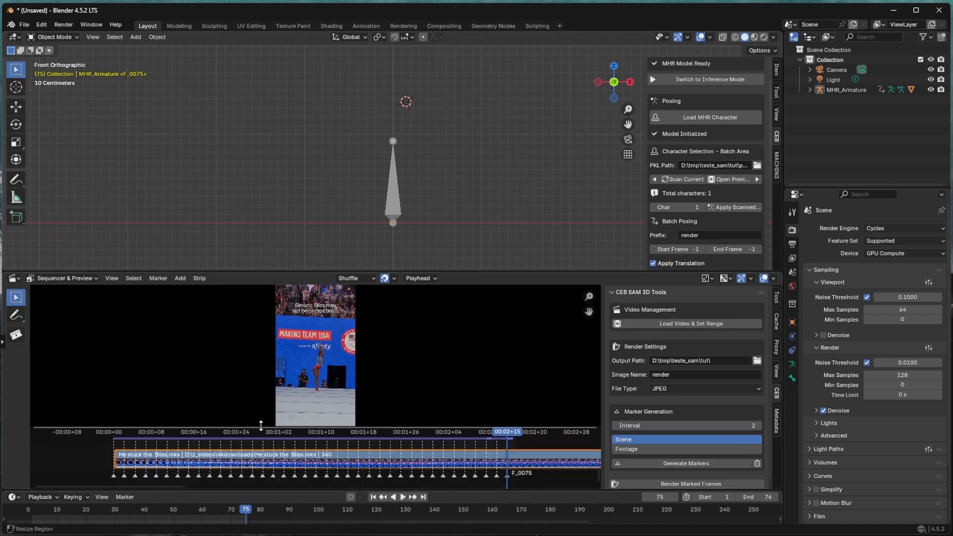
drag(248, 271, 245, 267)
ctrl+middle_drag(329, 179, 314, 105)
mouse_move(299, 187)
shift+middle_down()
mouse_move(314, 147)
mouse_move(303, 194)
shift+middle_up()
shift+middle_drag(302, 194, 258, 218)
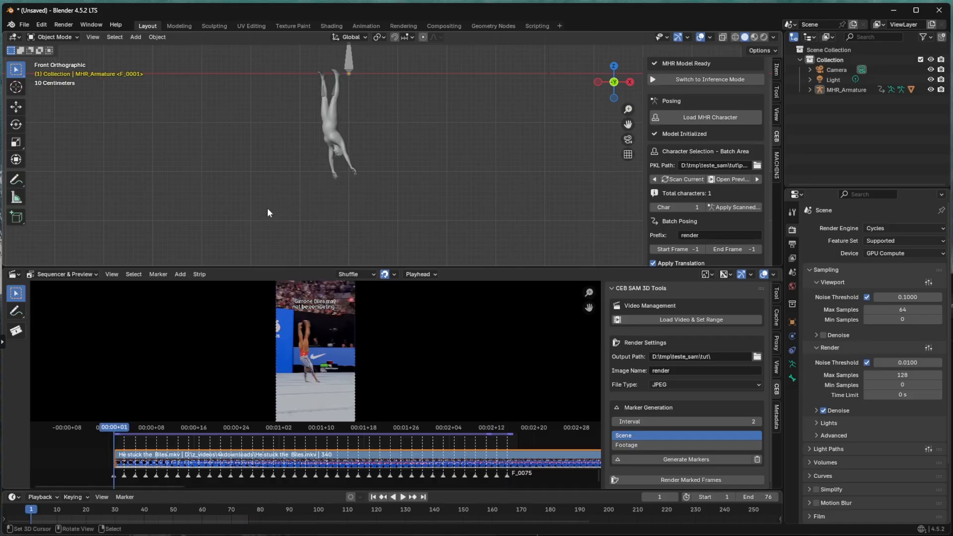
Play the batch-posed animation from frame 1, stop it, and move the playhead back to frame 17
key(space)
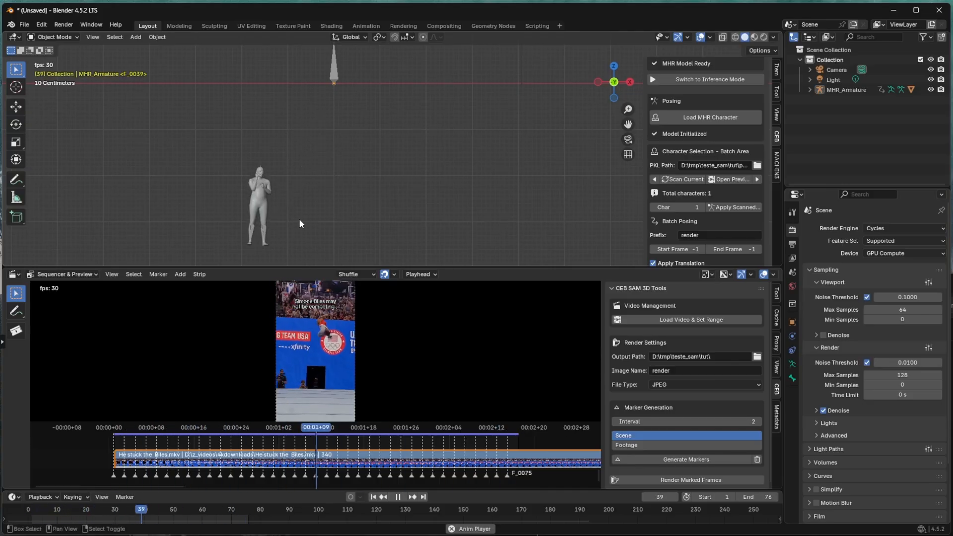
key(space)
drag(348, 429, 199, 429)
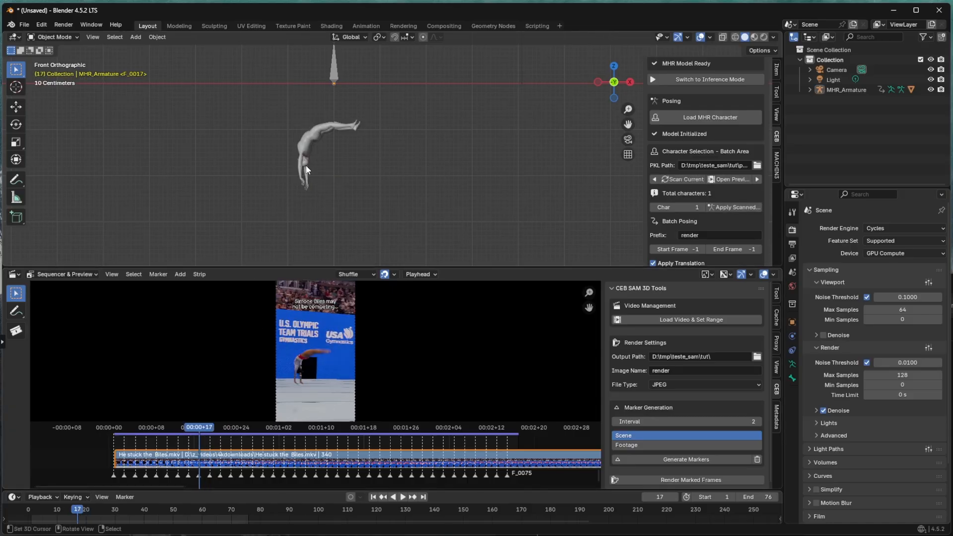
Advance frame by frame from 17 to marked frame 31, comparing the character's pose with the video and with marked frame 29
key(Right)
key(Right)
key(Right)
key(Right)
key(Right)
key(Right)
key(Right)
key(Right)
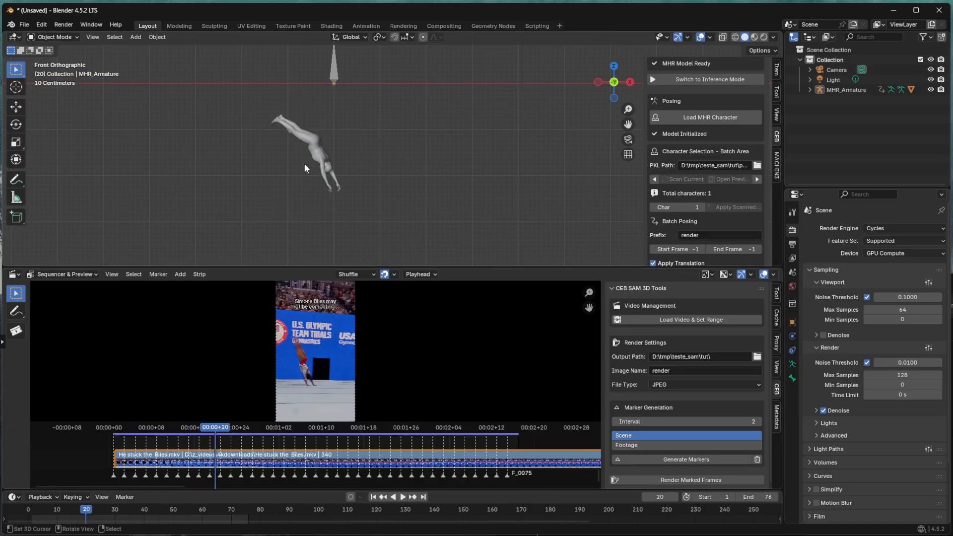
key(Right)
key(Right)
key(Right)
key(Right)
key(Right)
key(Right)
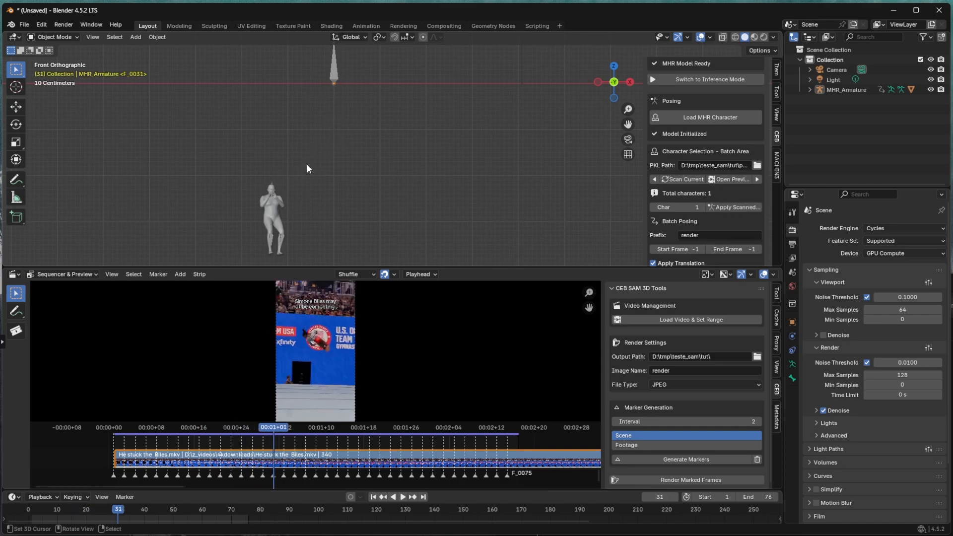
key(Left)
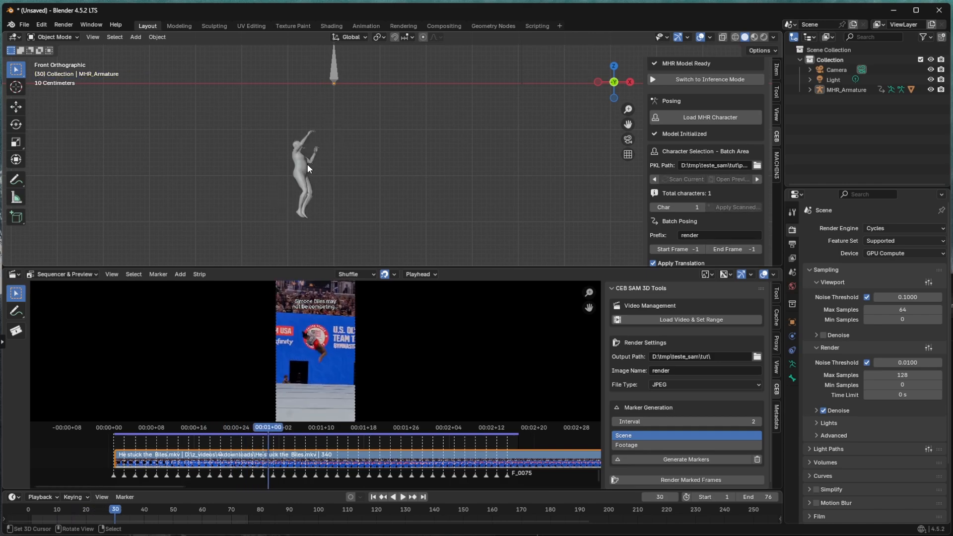
click(654, 179)
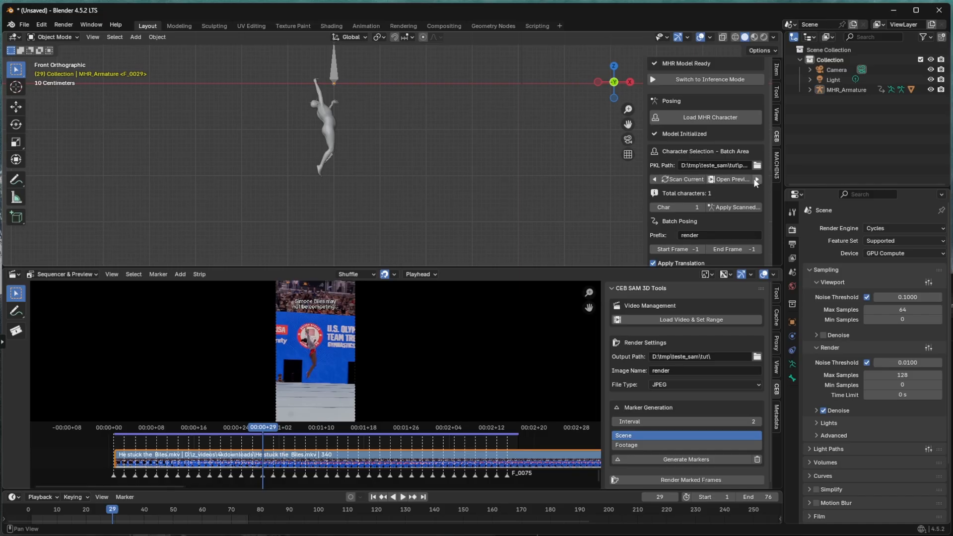
click(757, 179)
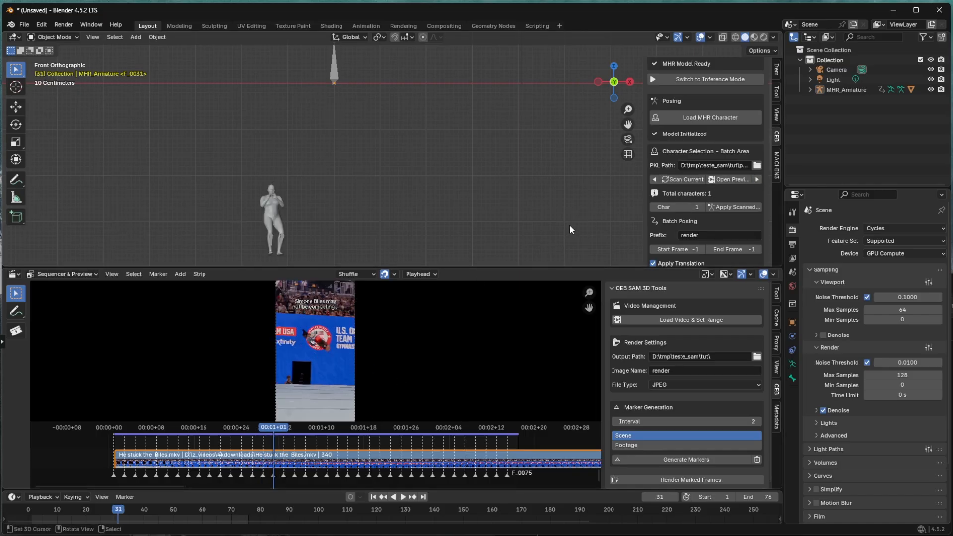
Check the frame 31 preview for the gymnast's ID, apply character 2's pose to that frame, and view frame 30
click(729, 181)
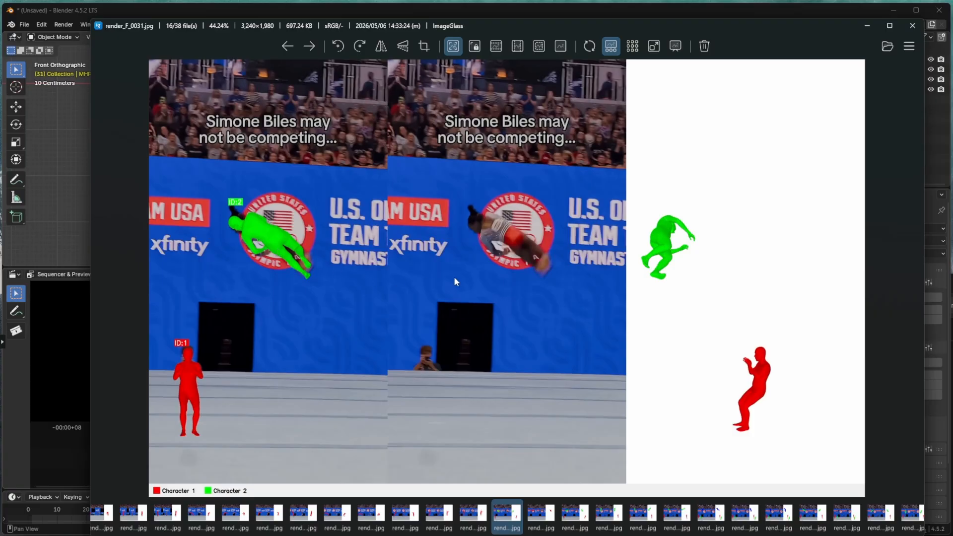
click(911, 26)
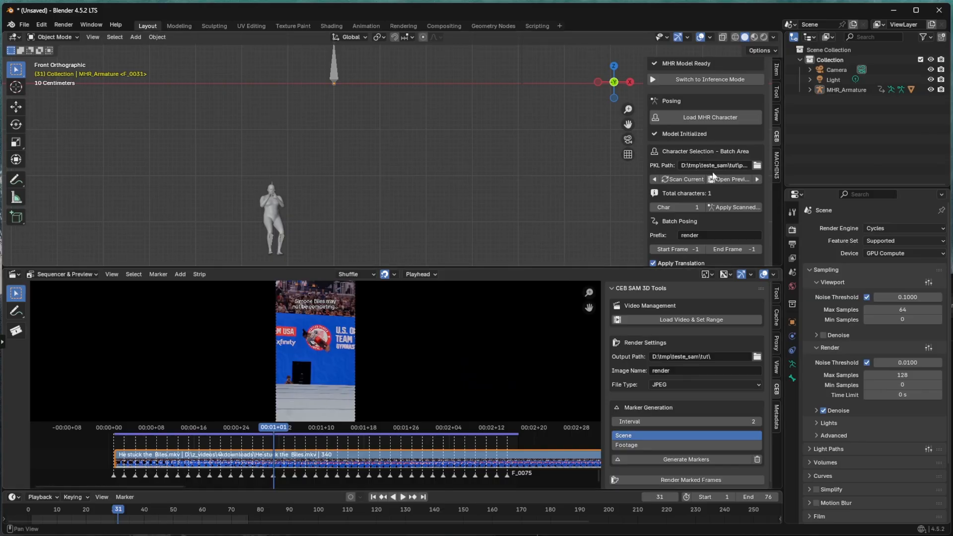
click(701, 207)
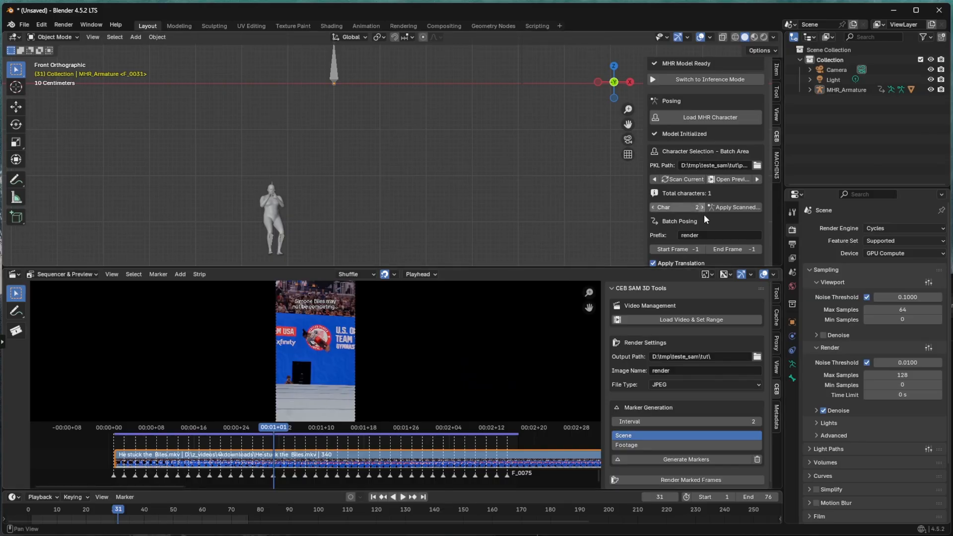
click(736, 209)
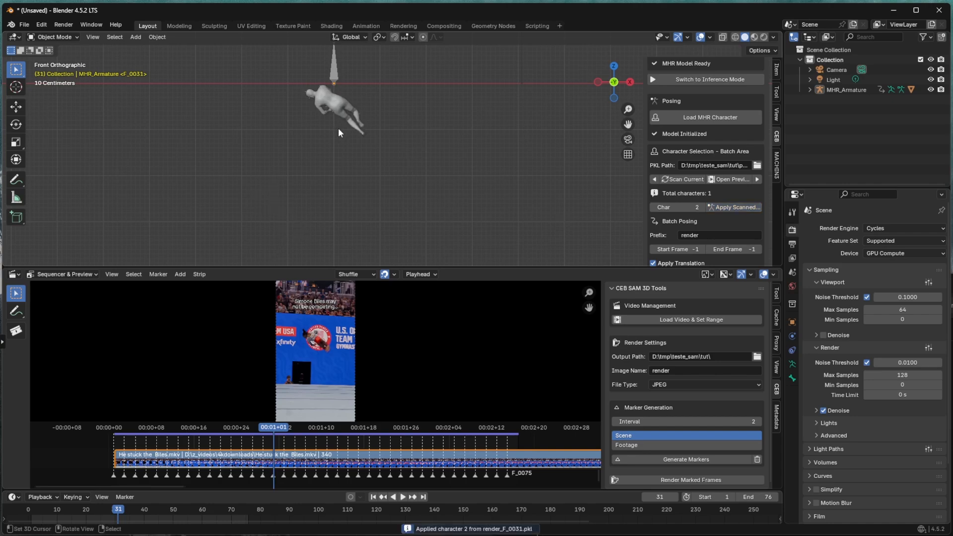
key(Left)
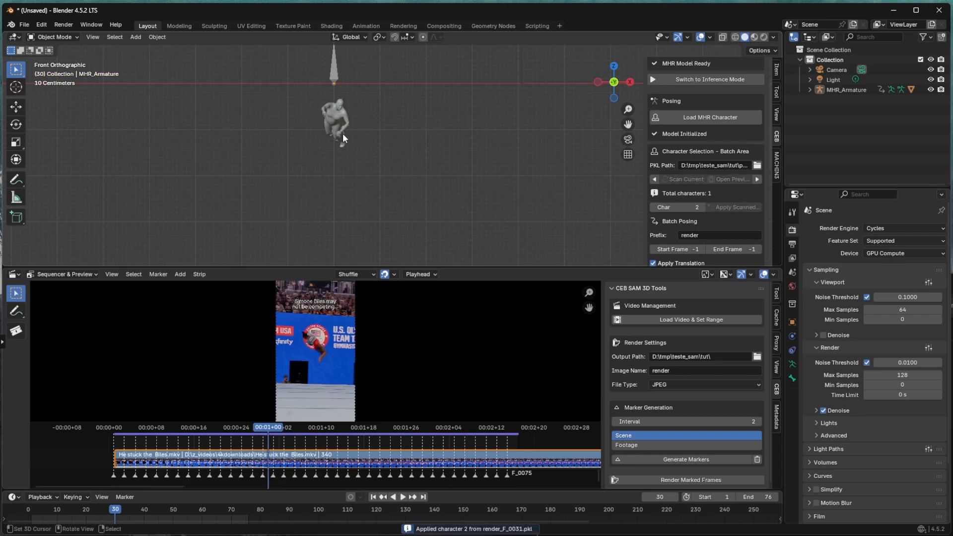
Step through frames 30 to 40 and back to 32, comparing the character's pose with the gymnast in the video
key(Right)
key(Right)
key(Right)
key(Right)
key(Right)
key(Right)
key(Right)
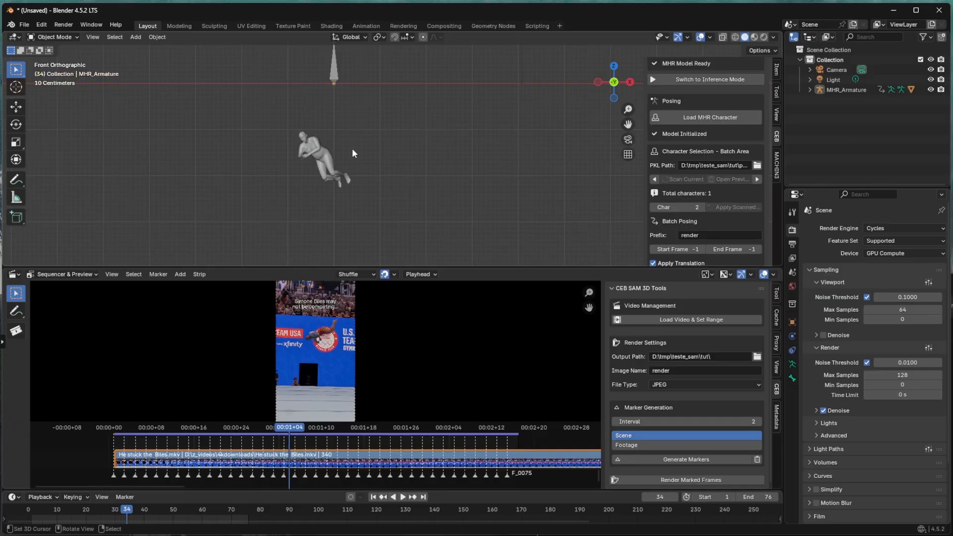
key(Left)
key(Left)
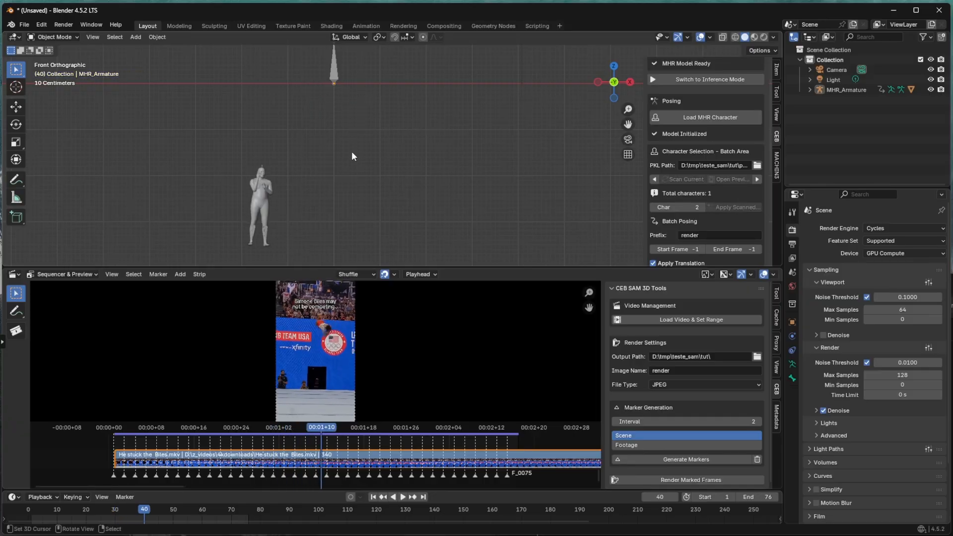
key(Left)
key(Left)
key(Left)
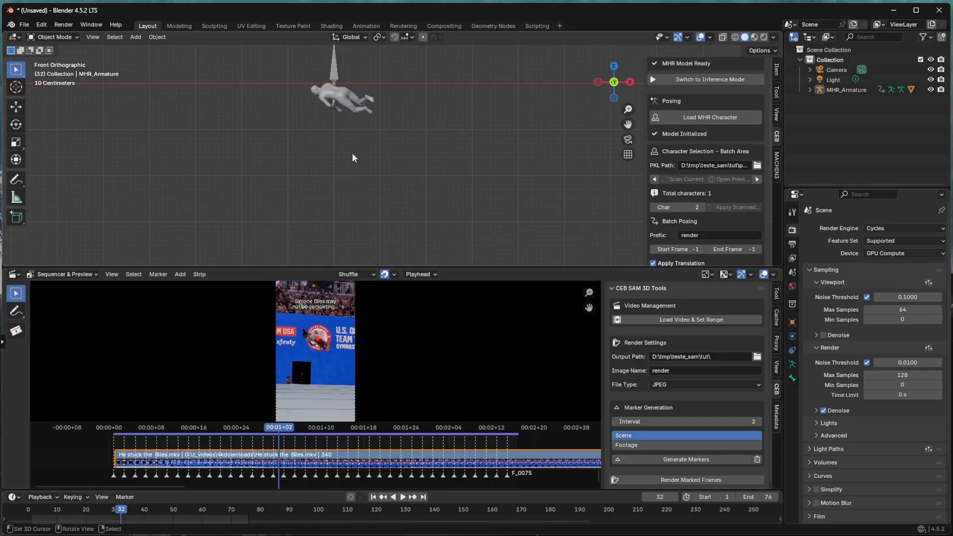
Return to marked frame 31, play the animation from there, and move the playhead back to frame 29
click(654, 179)
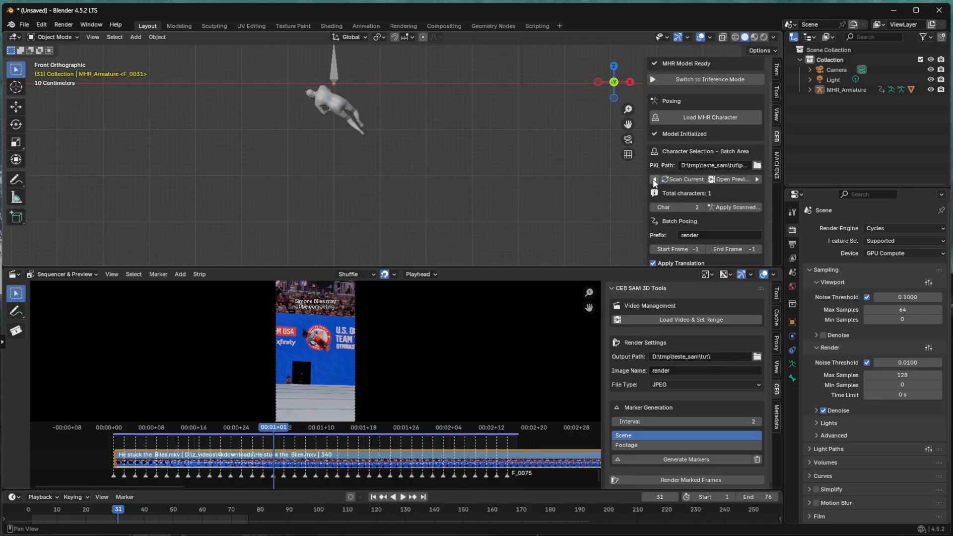
click(756, 180)
scroll(682, 221, down, 4)
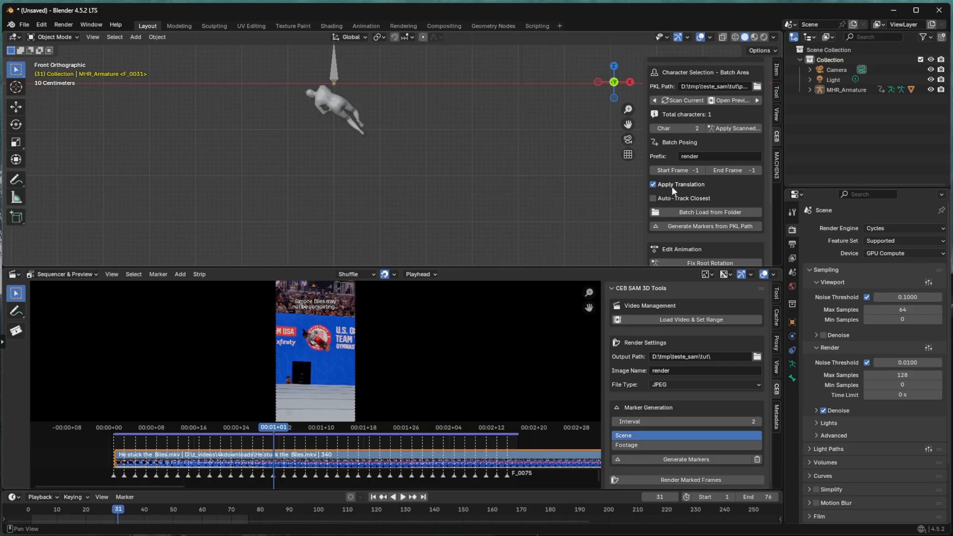
key(space)
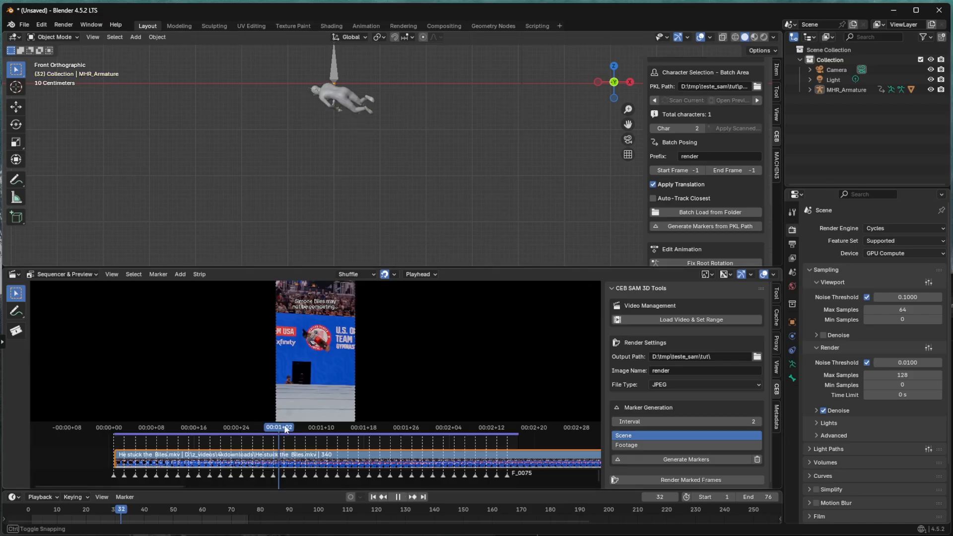
drag(465, 428, 263, 428)
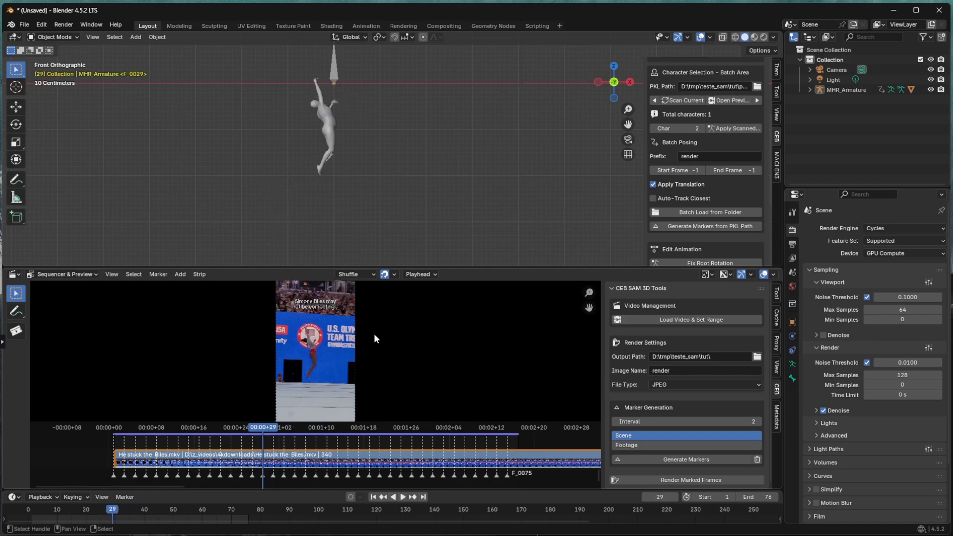
Step through the marked frames from 29 to 37 and back to 33, checking which person the character follows
click(757, 100)
click(758, 99)
click(759, 100)
click(758, 100)
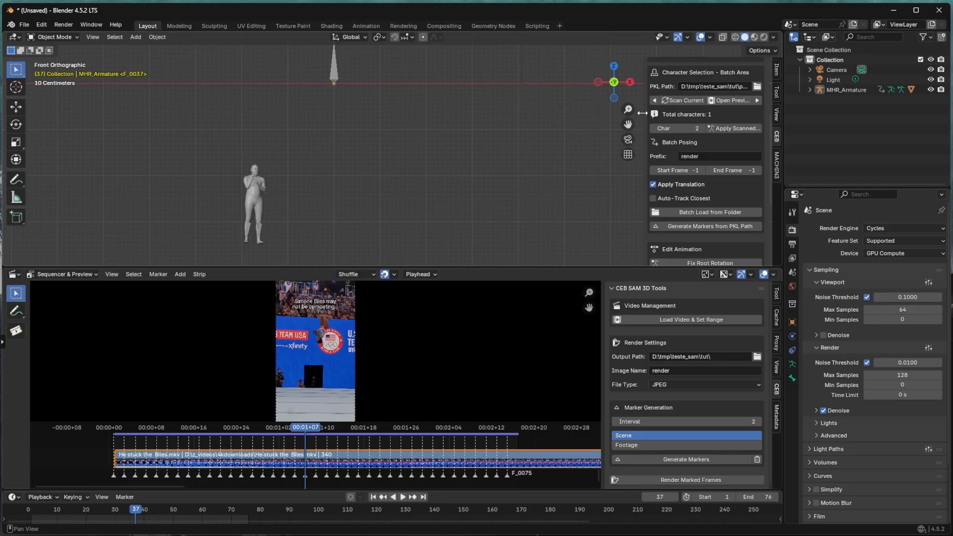
click(654, 100)
click(654, 100)
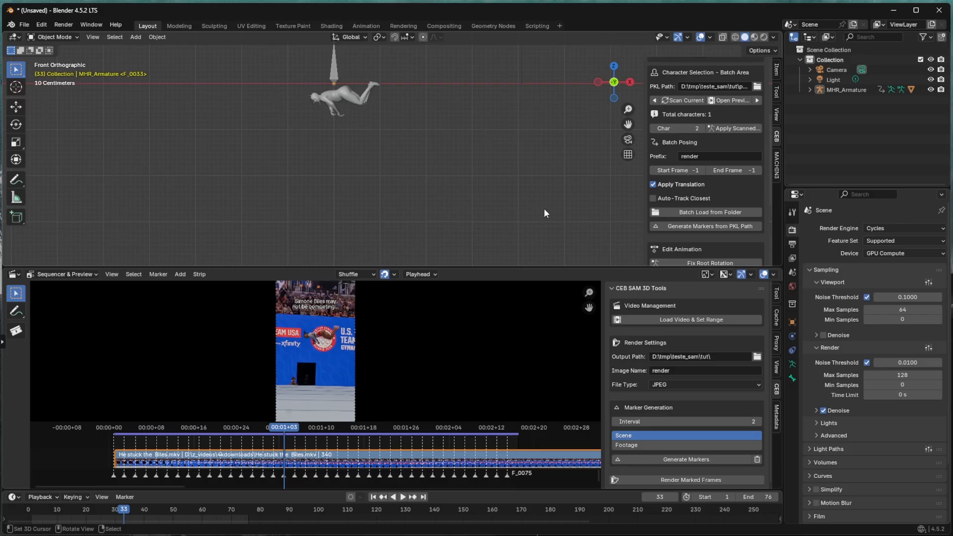
Compare the gymnast's ID in the preview images of marked frames 33 and 31
click(733, 99)
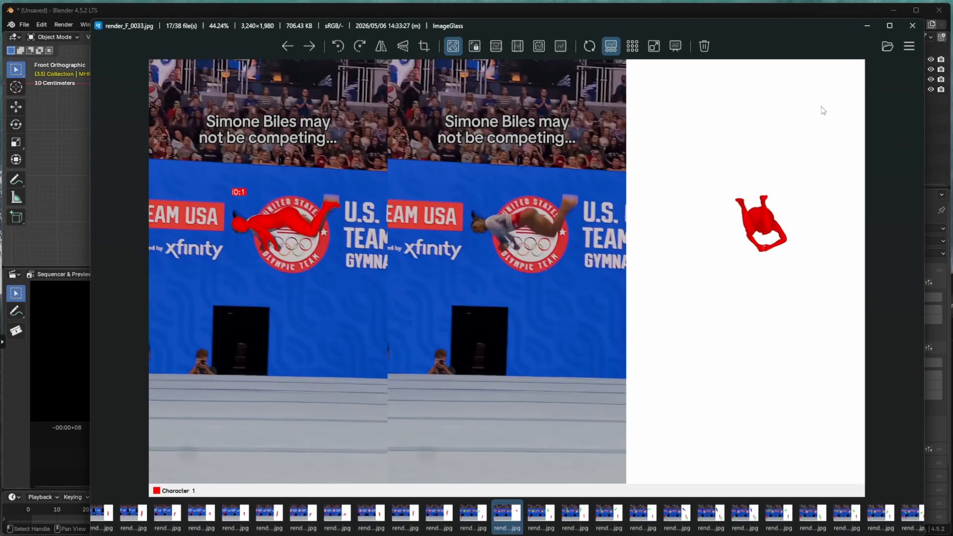
click(912, 26)
click(654, 100)
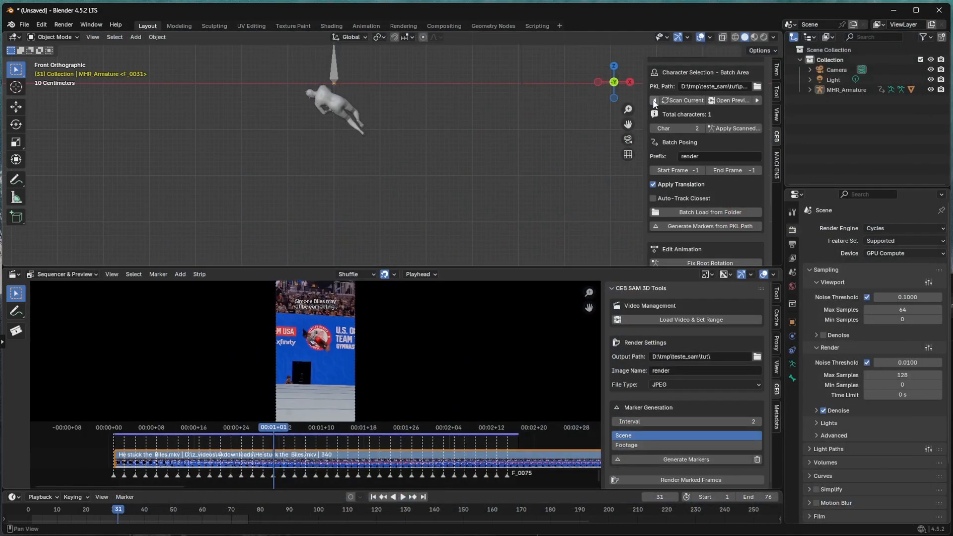
click(732, 99)
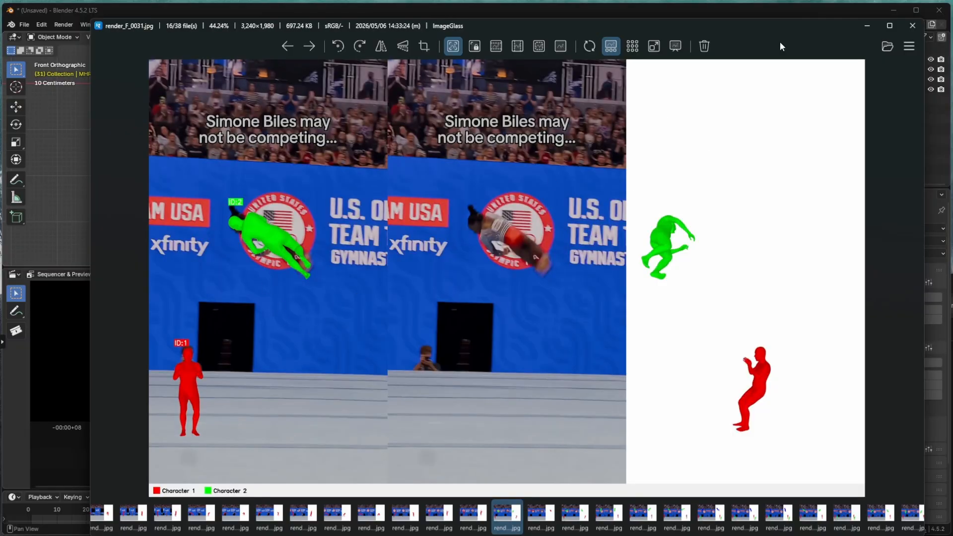
click(911, 26)
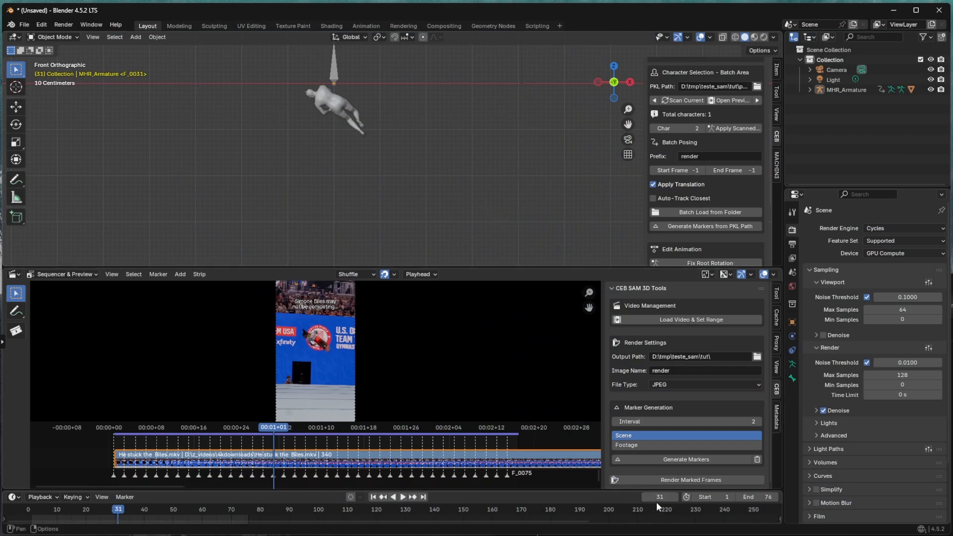
Set the batch posing start frame to 31, enable Auto-Track Closest, and batch load the poses from the folder
click(674, 169)
text(31)
key(Return)
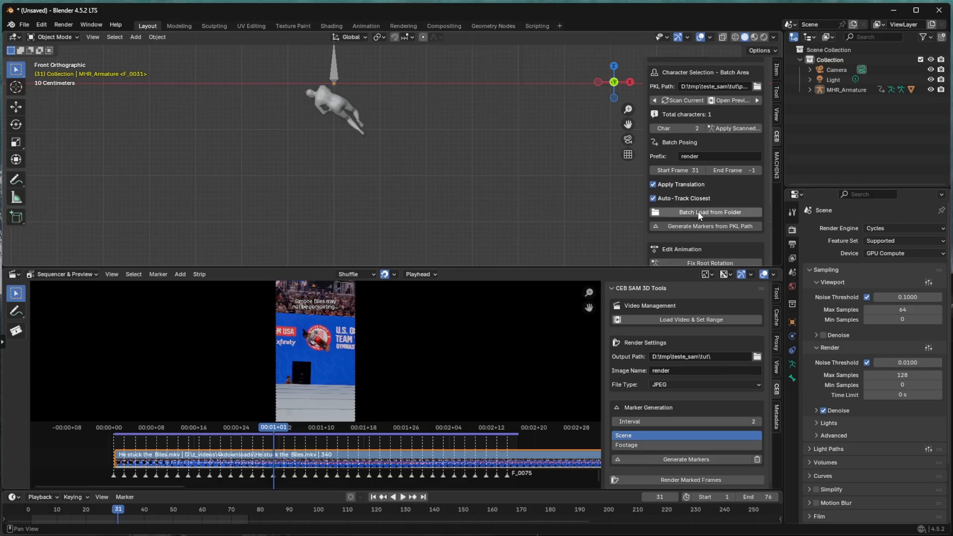
click(700, 213)
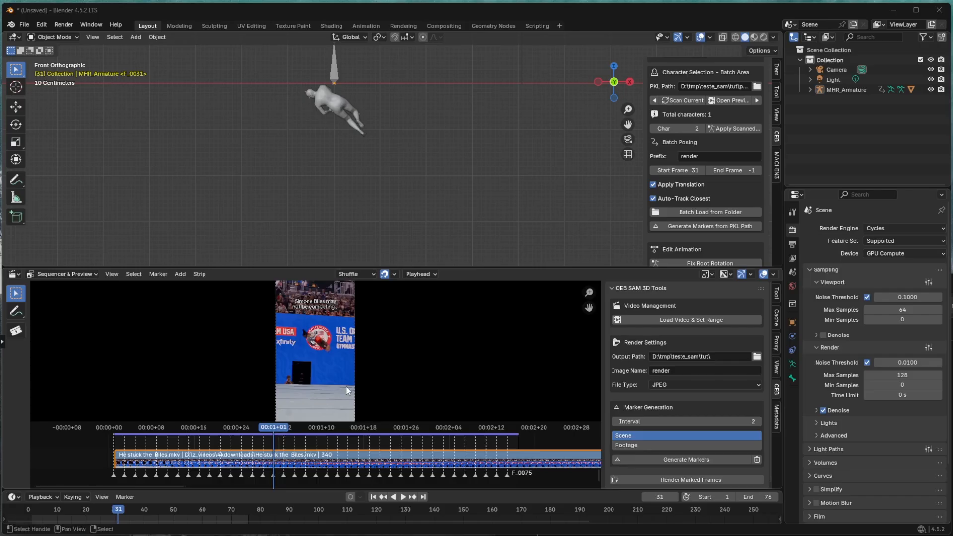
Scrub the re-posed animation from frame 31 to 49 and step around it to marked frame 51
drag(274, 427, 381, 432)
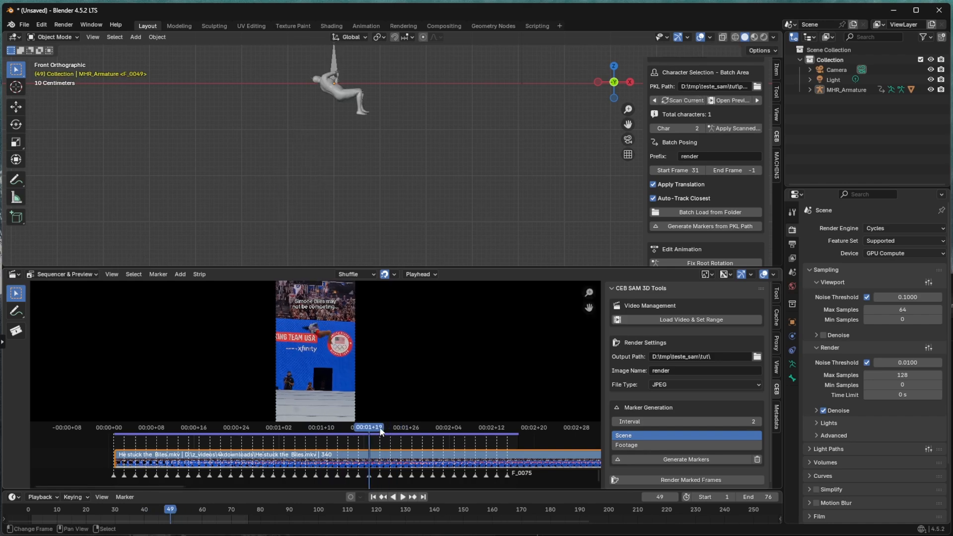
key(Right)
key(Right)
key(Left)
key(Left)
key(Right)
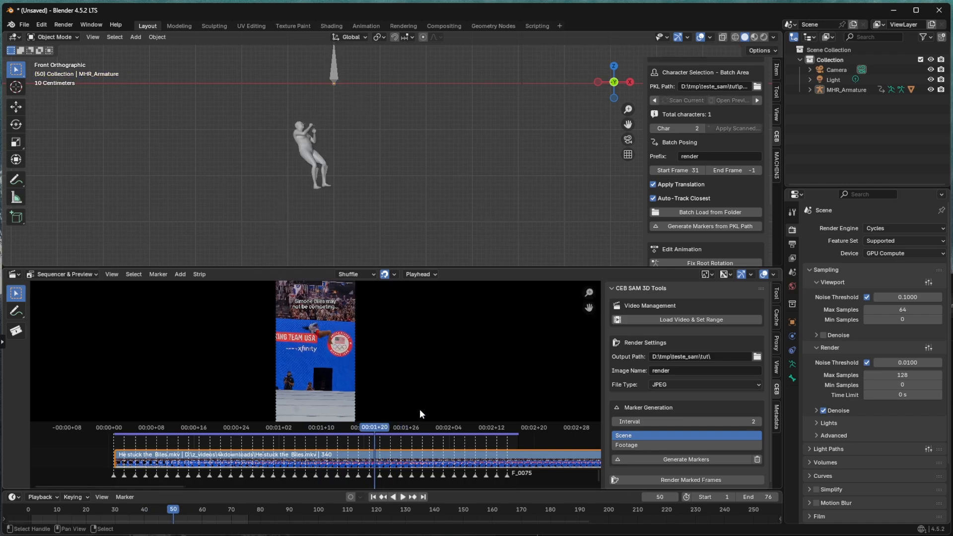
key(Right)
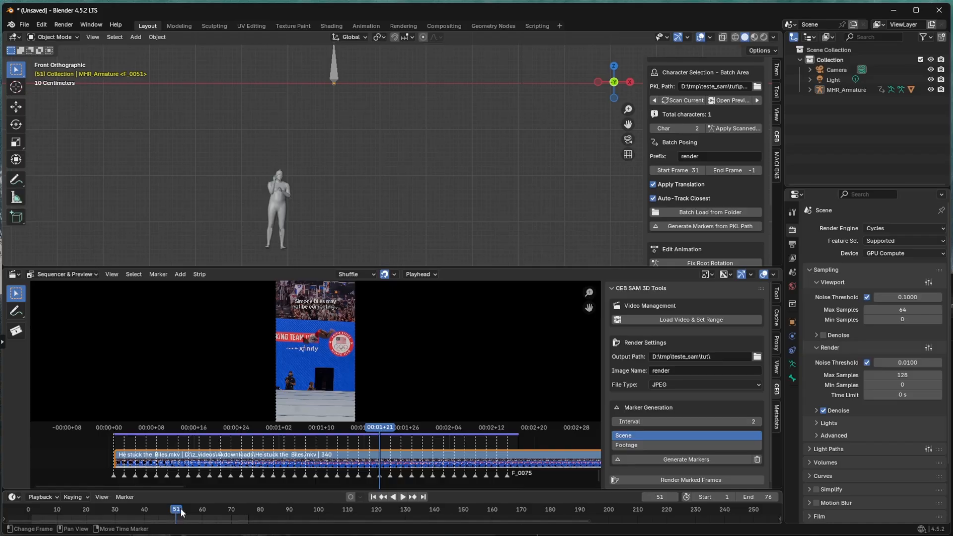
Check the frame 51 preview for the gymnast's detection and switch the body loader to inference mode
click(729, 99)
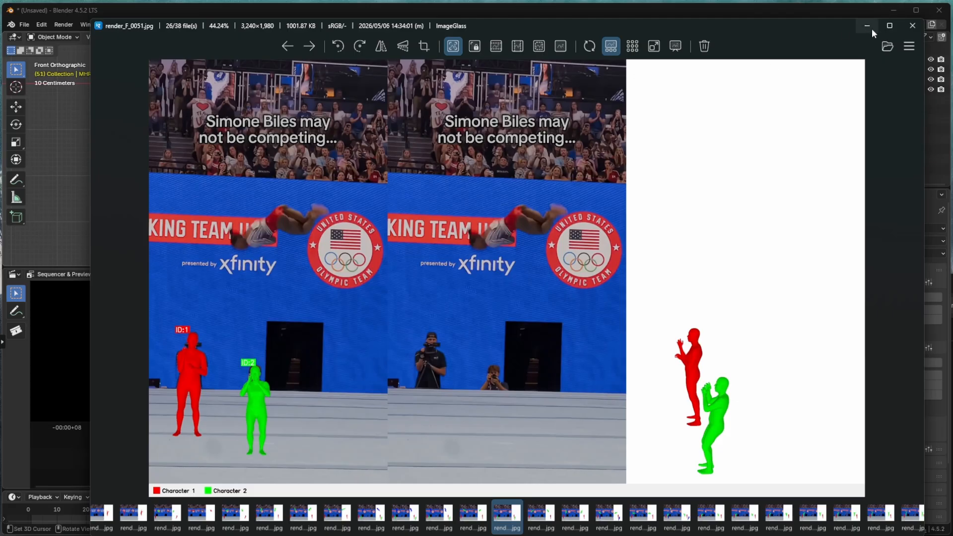
click(847, 11)
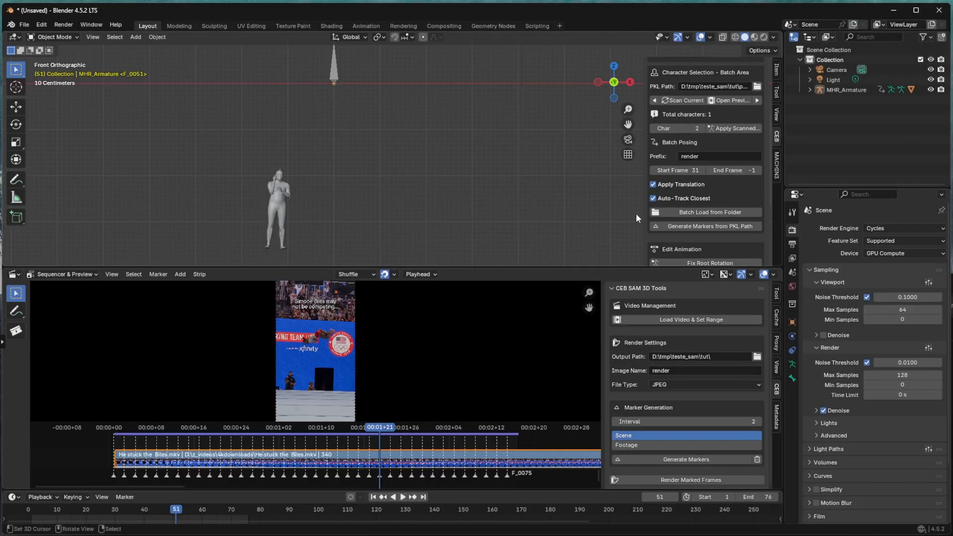
scroll(689, 157, up, 10)
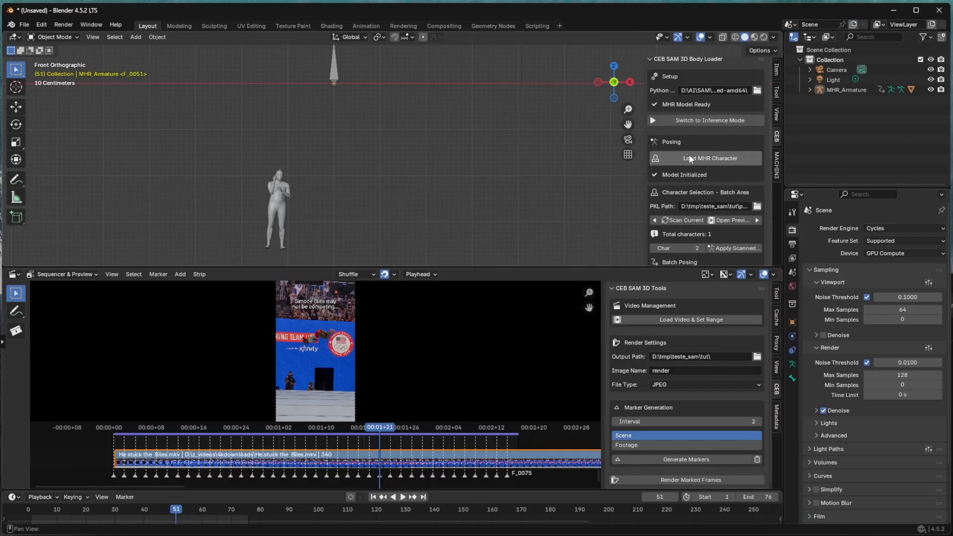
click(693, 122)
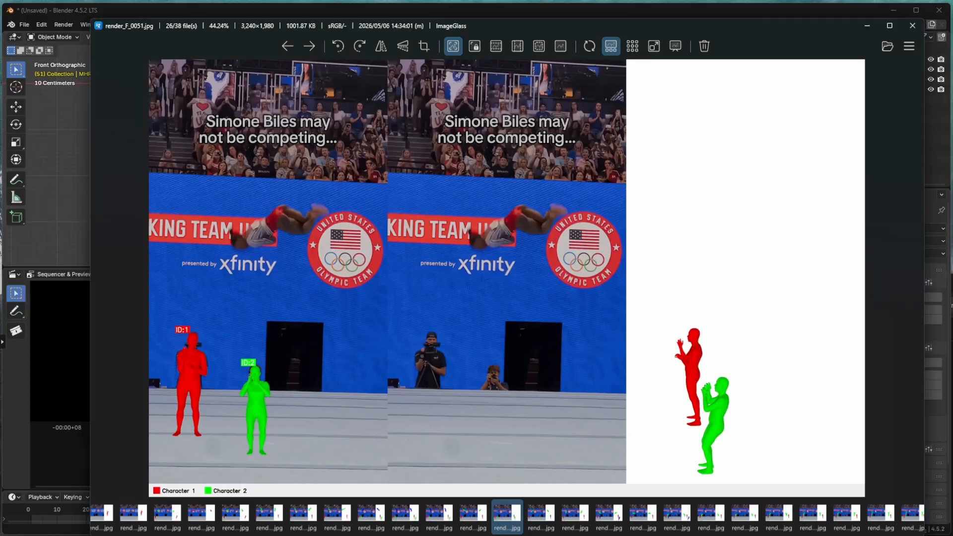
Compare the frame 51 preview with the following previews up to frame 57, return to frame 51, and minimize the image viewer
key(Right)
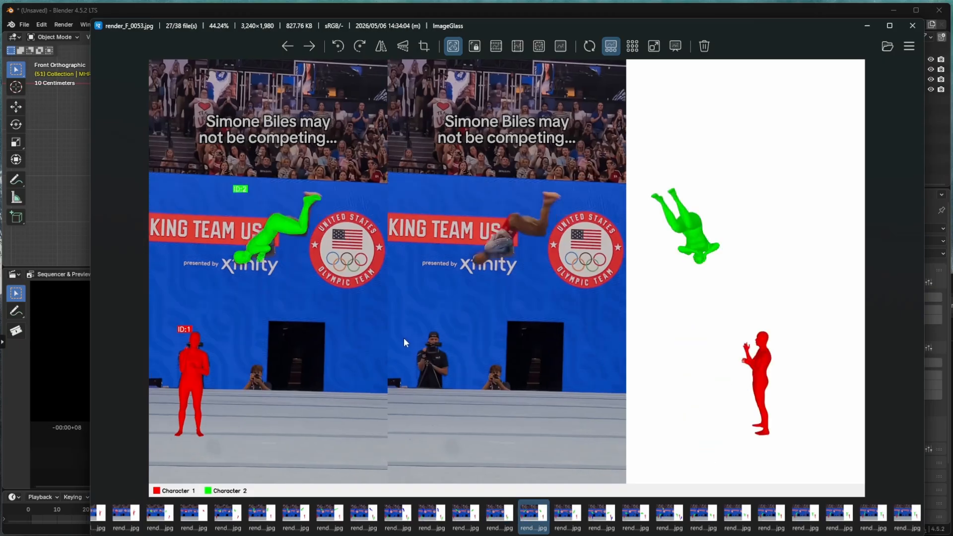
key(Right)
key(Right)
key(Right)
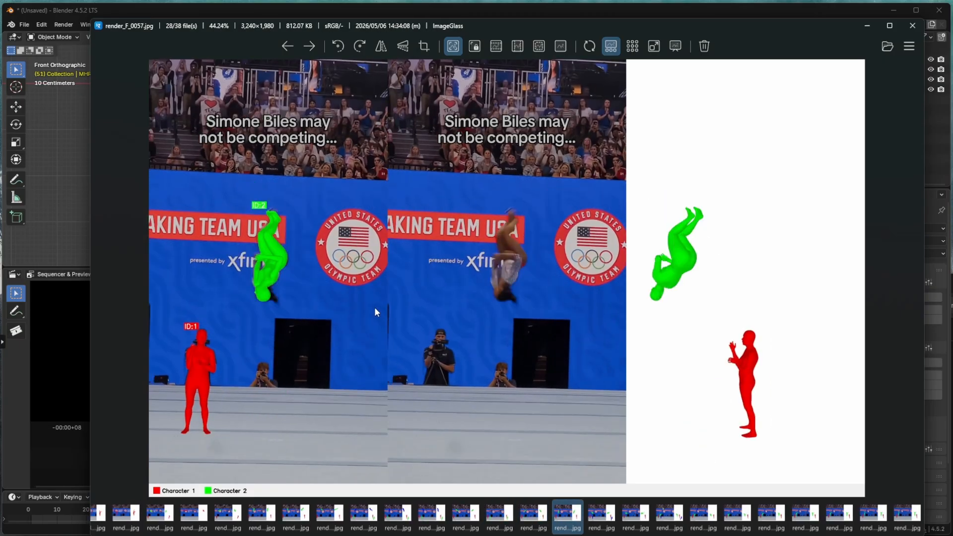
key(Left)
key(Left)
key(Left)
key(Left)
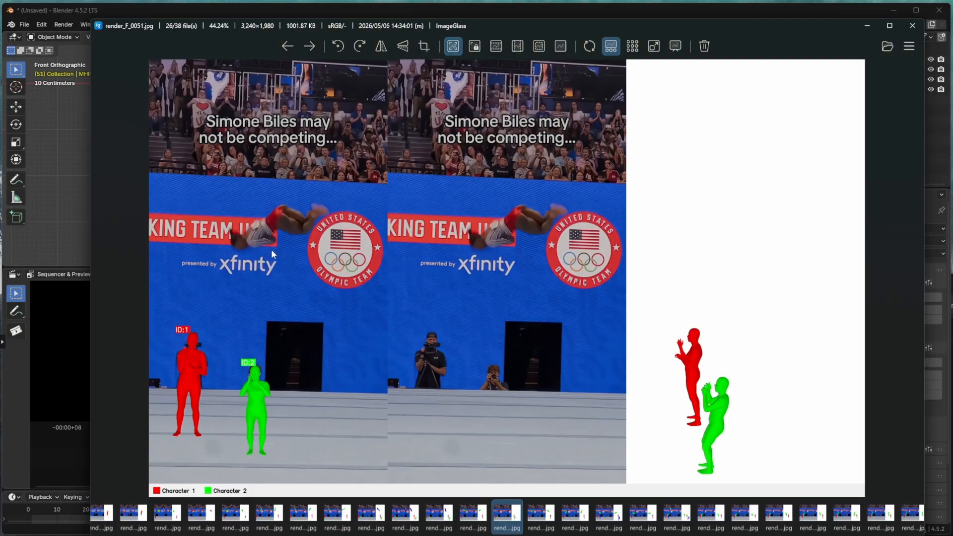
click(867, 26)
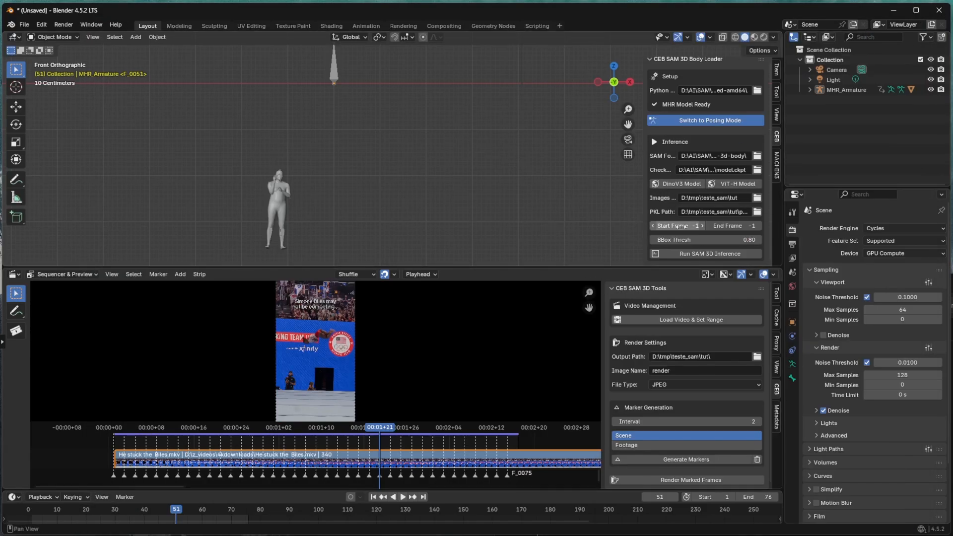
Limit the inference range to a single frame by setting both Start Frame and End Frame to 51
double_click(680, 225)
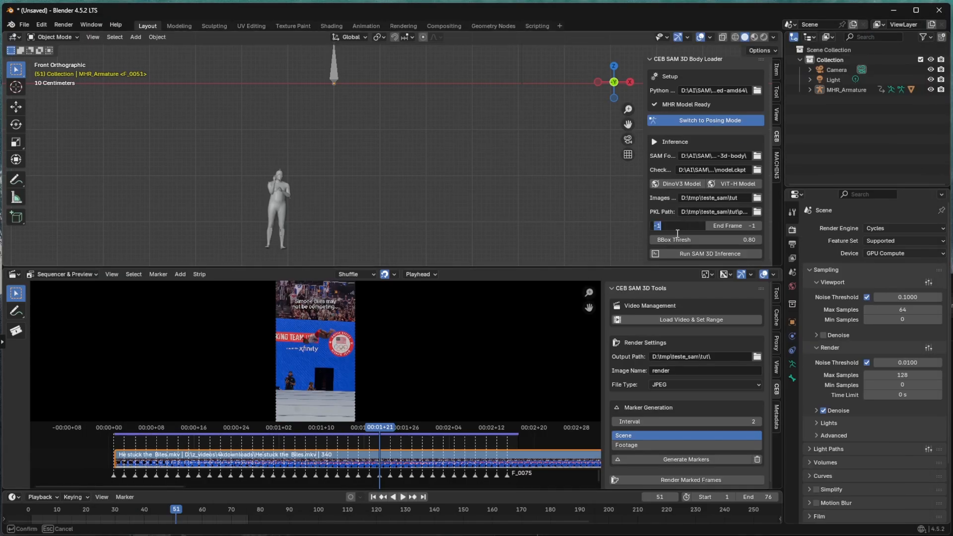
text(51)
key(Return)
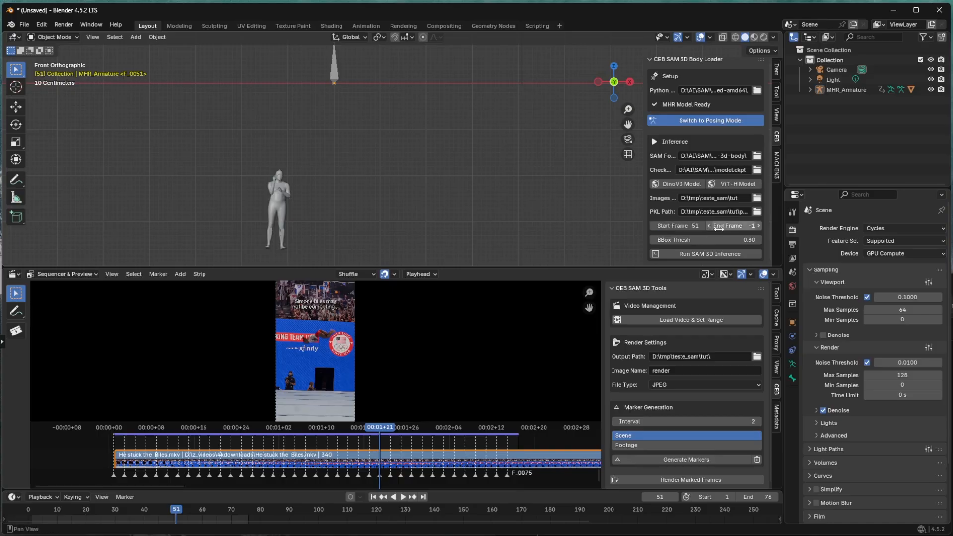
double_click(730, 227)
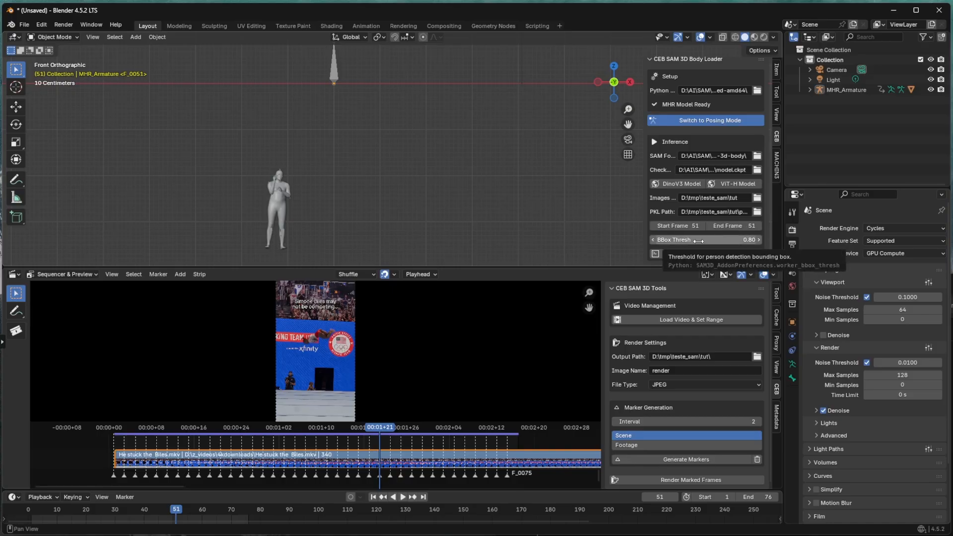
Set the BBox Thresh to 0.70, run the SAM 3D inference on that frame, and dismiss the finished console
click(722, 239)
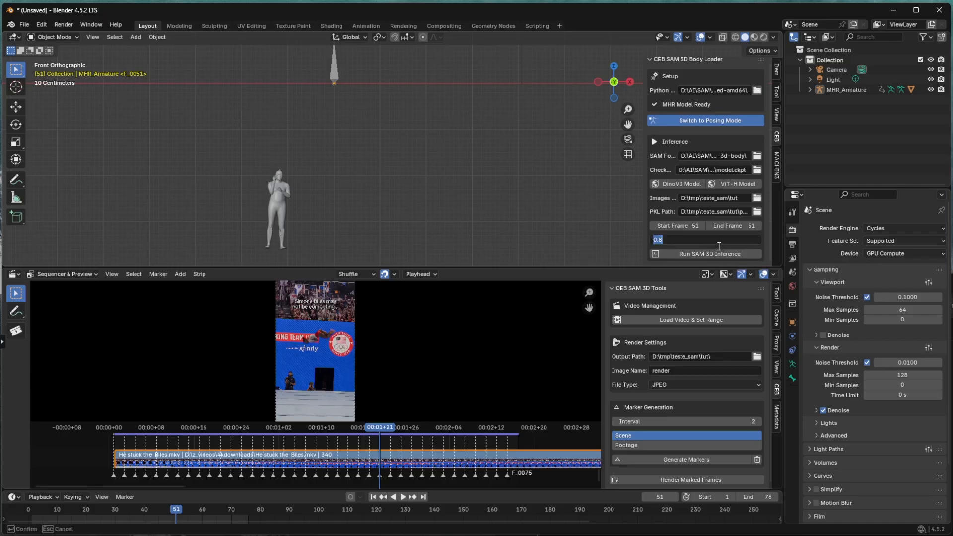
key(BackSpace)
text(0.7)
key(Return)
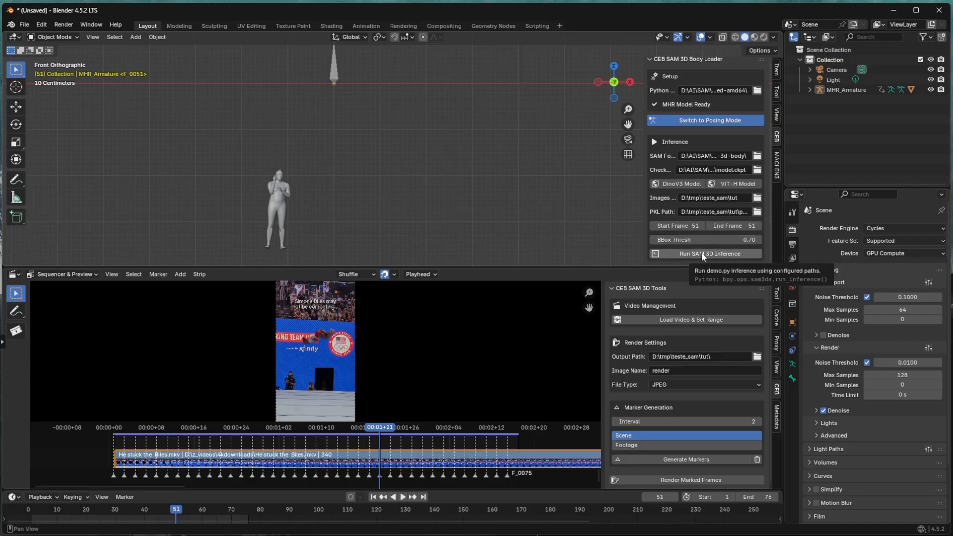
click(701, 252)
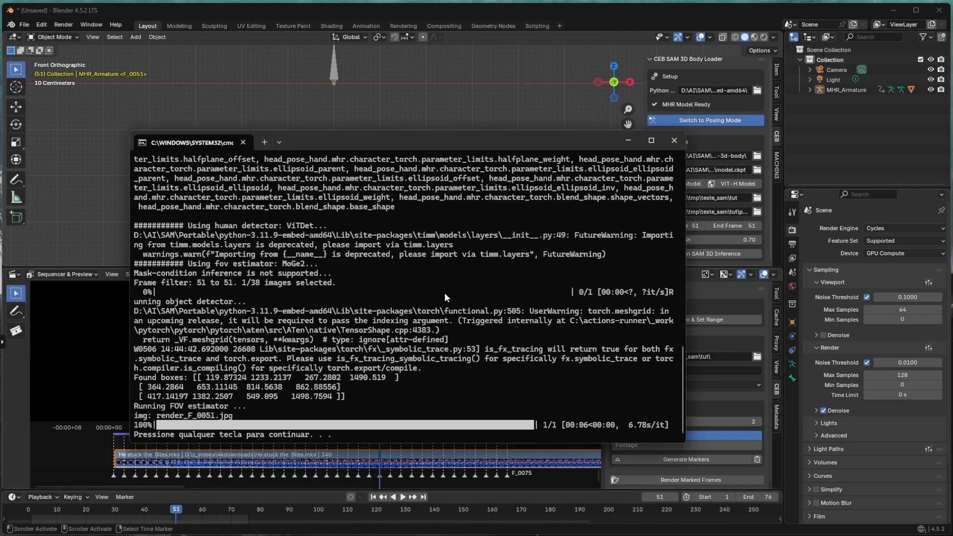
key(Return)
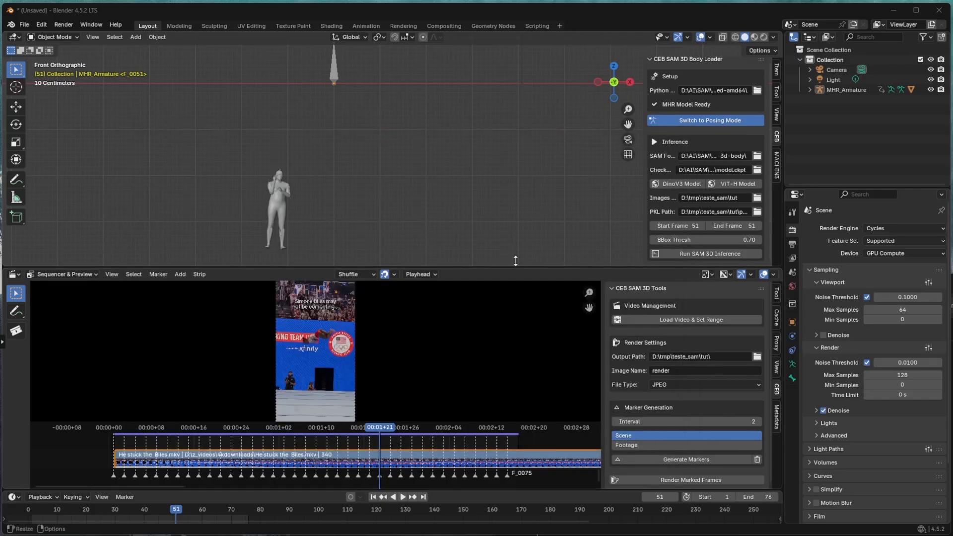
Switch the body loader back to posing mode and open the regenerated preview of frame 51
click(700, 121)
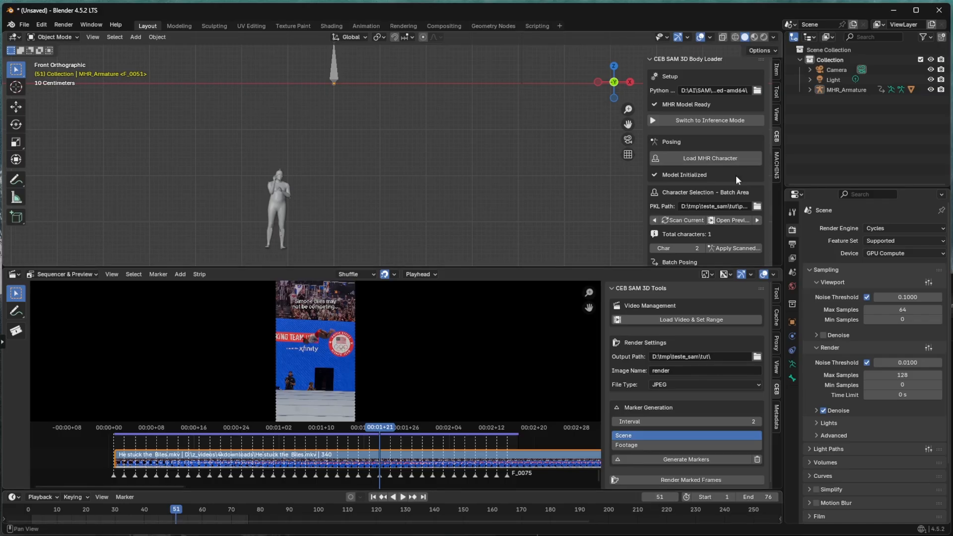
click(724, 220)
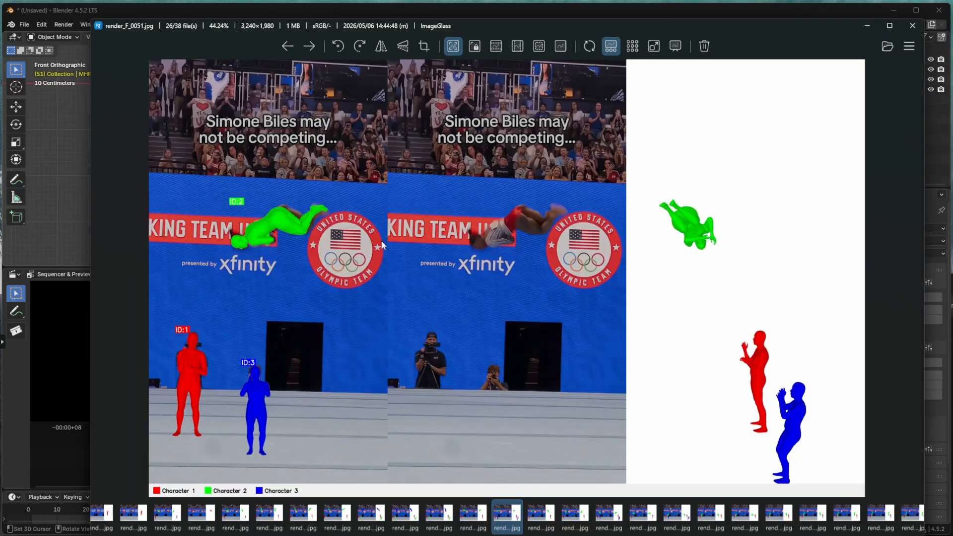
Close the preview, apply scanned character 2 to frame 51, and batch load the poses from the folder from frame 31 onward
click(912, 26)
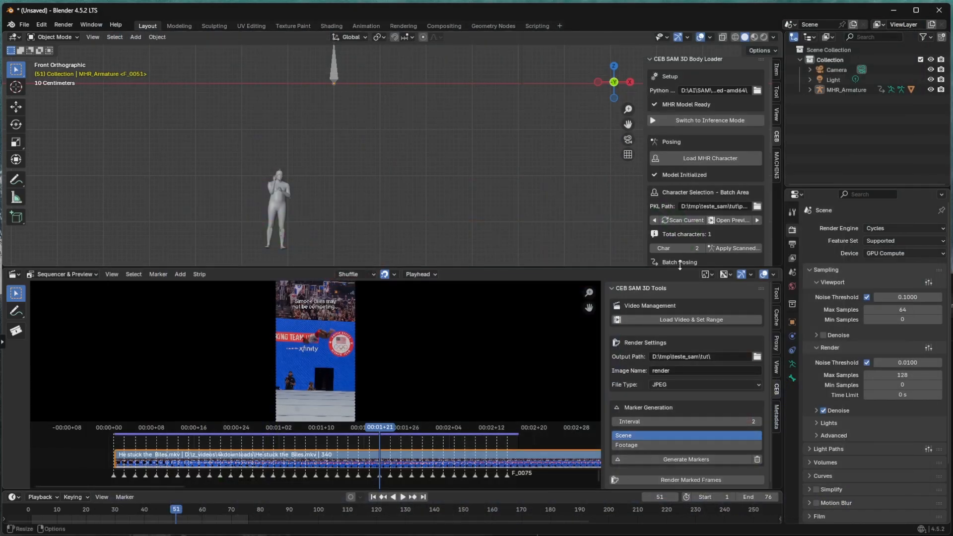
scroll(704, 220, down, 4)
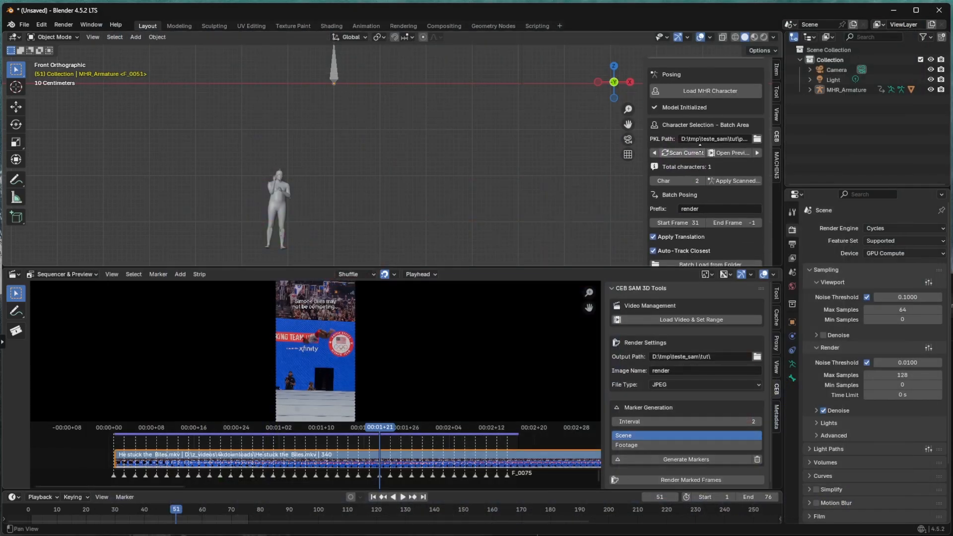
click(729, 178)
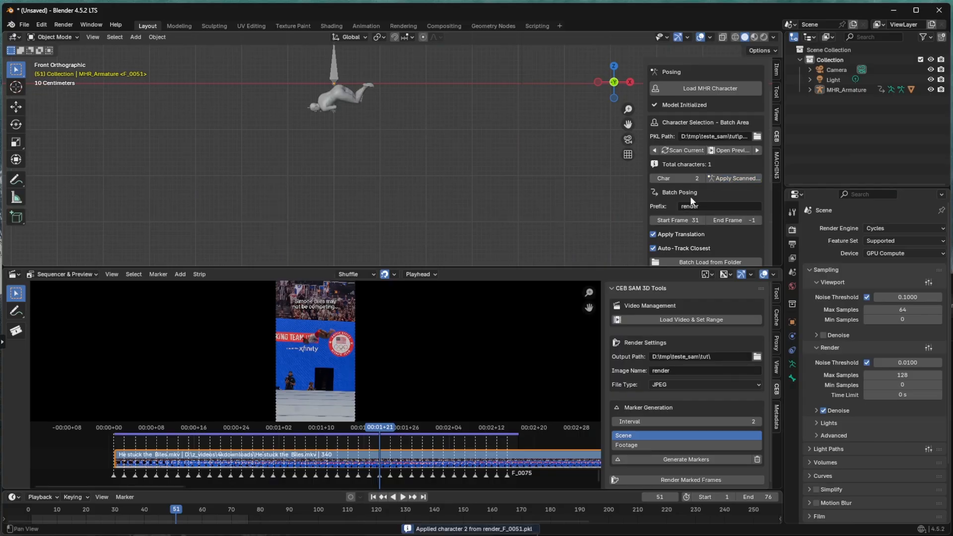
scroll(690, 195, down, 3)
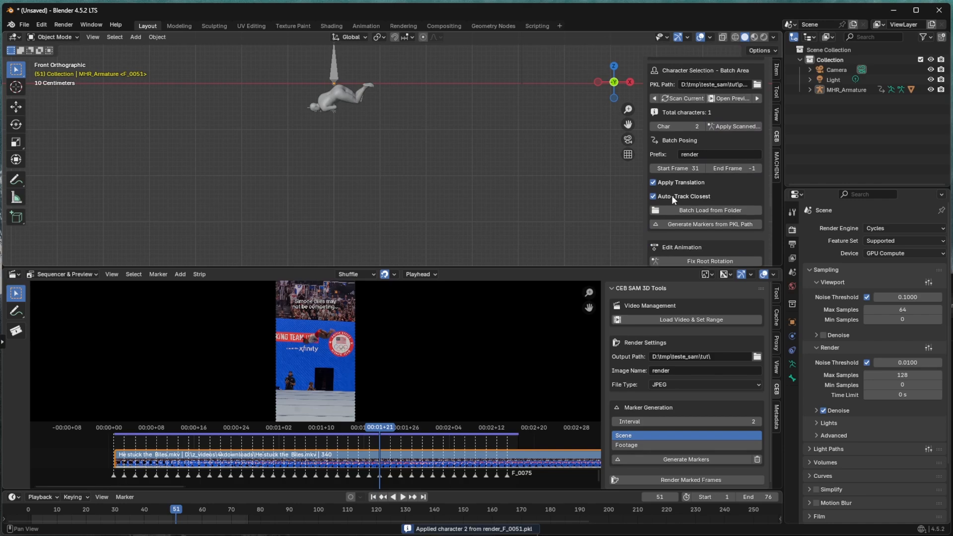
click(697, 211)
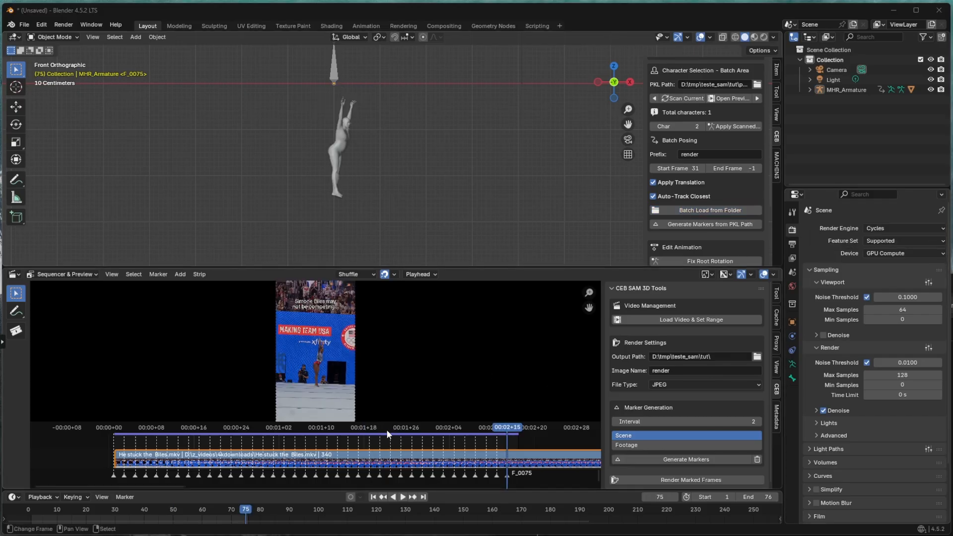
Play and scrub the reloaded animation, examining the character's rotation between frames 30 and 31 against the enlarged video
mouse_move(386, 430)
mouse_down()
mouse_move(347, 433)
mouse_move(508, 427)
mouse_move(272, 433)
mouse_move(388, 430)
mouse_up()
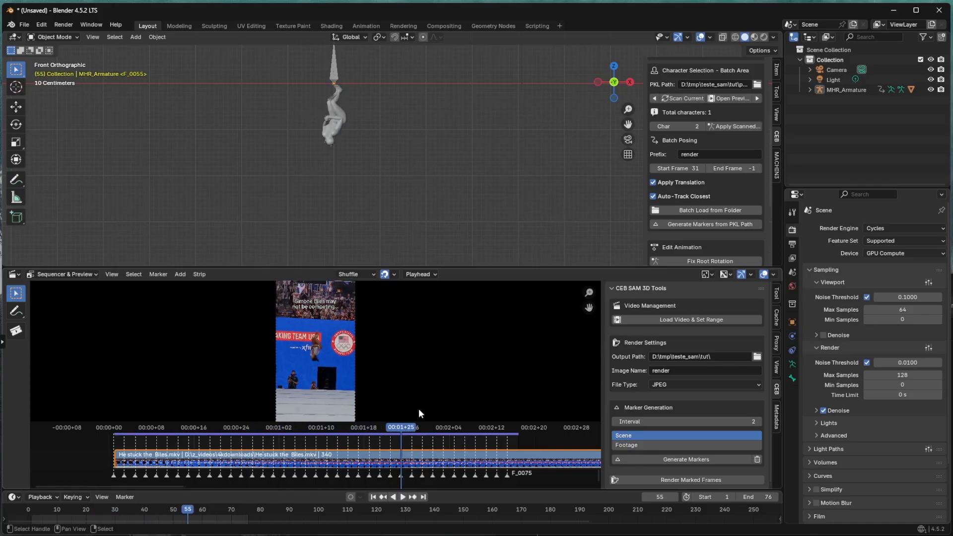
key(space)
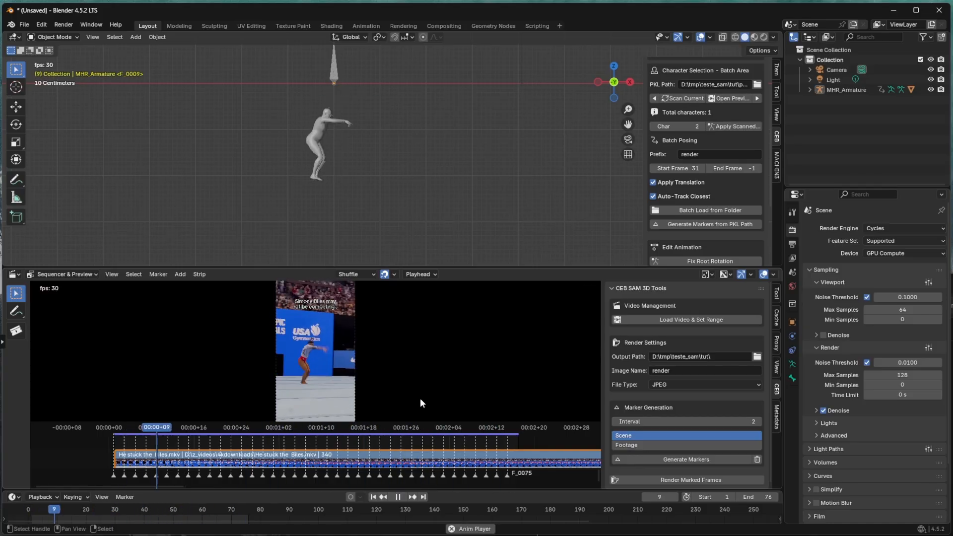
key(space)
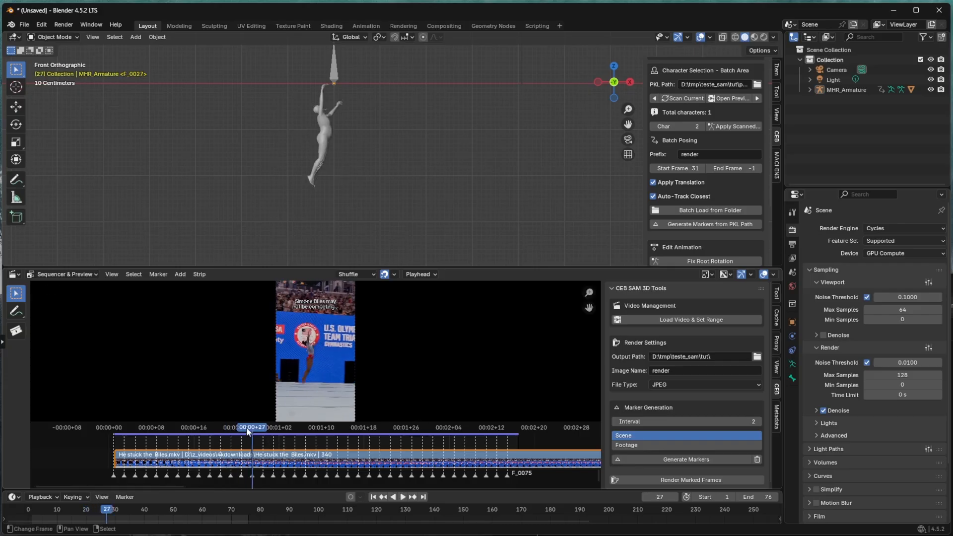
drag(246, 427, 268, 427)
click(273, 452)
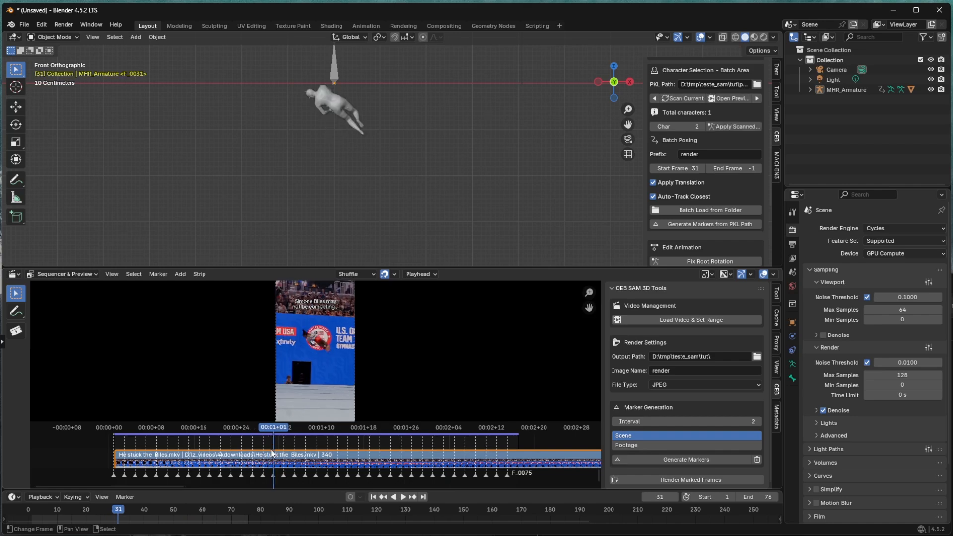
click(268, 453)
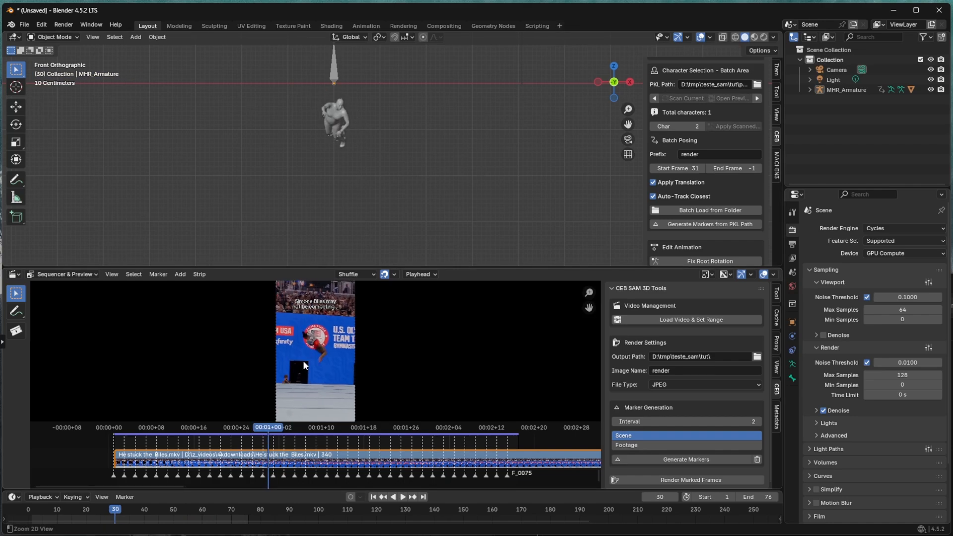
scroll(303, 360, up, 3)
key(Right)
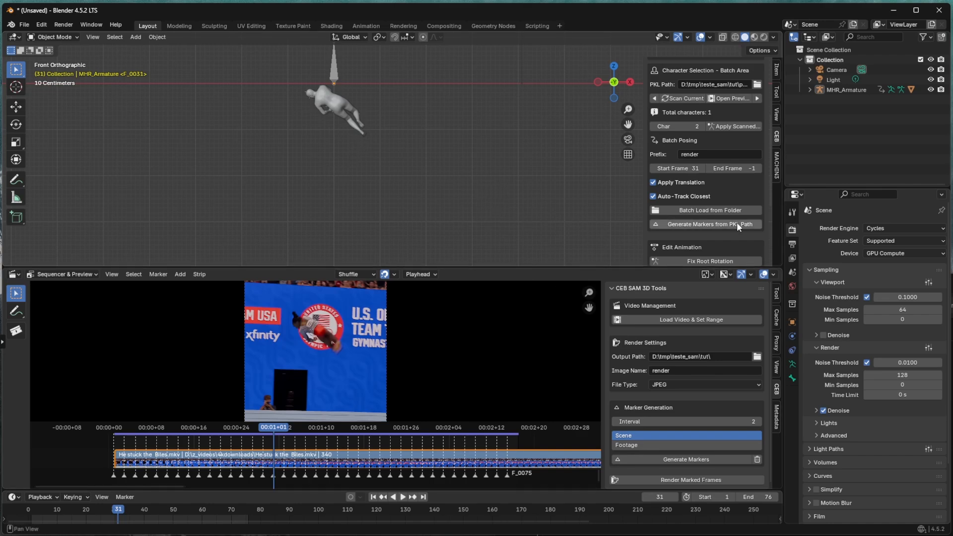
Fix the root rotation across the MHR armature's keyframes, scrub to frame 37, and start playback to check the motion
scroll(709, 184, down, 3)
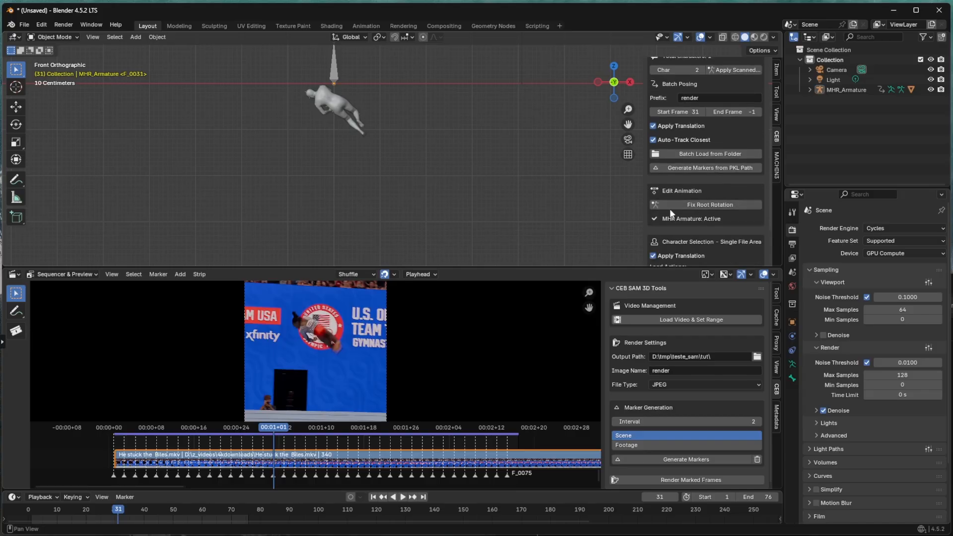
click(700, 207)
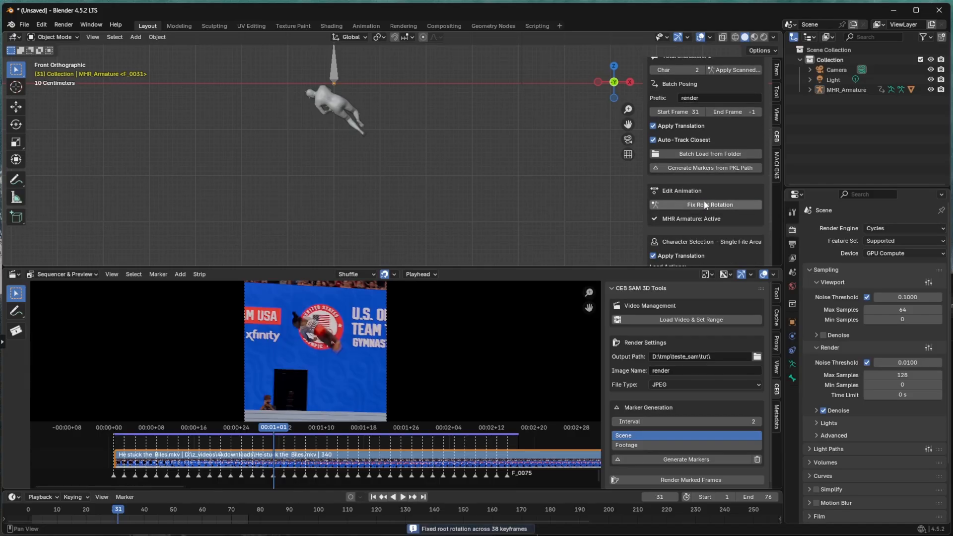
drag(272, 425, 305, 425)
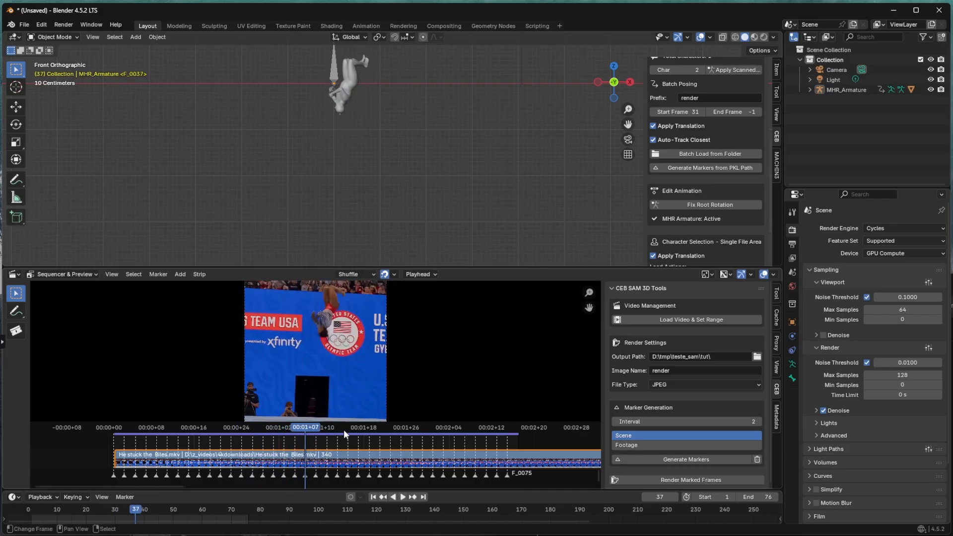
key(space)
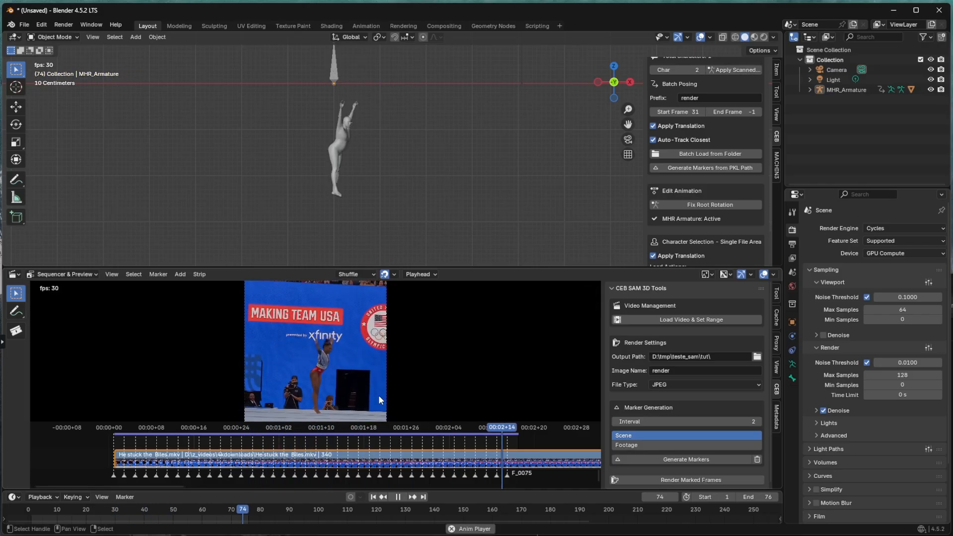
Hide MHR_Armature in the viewport, frame the body mesh during playback, and stop the animation at frame 9
click(930, 90)
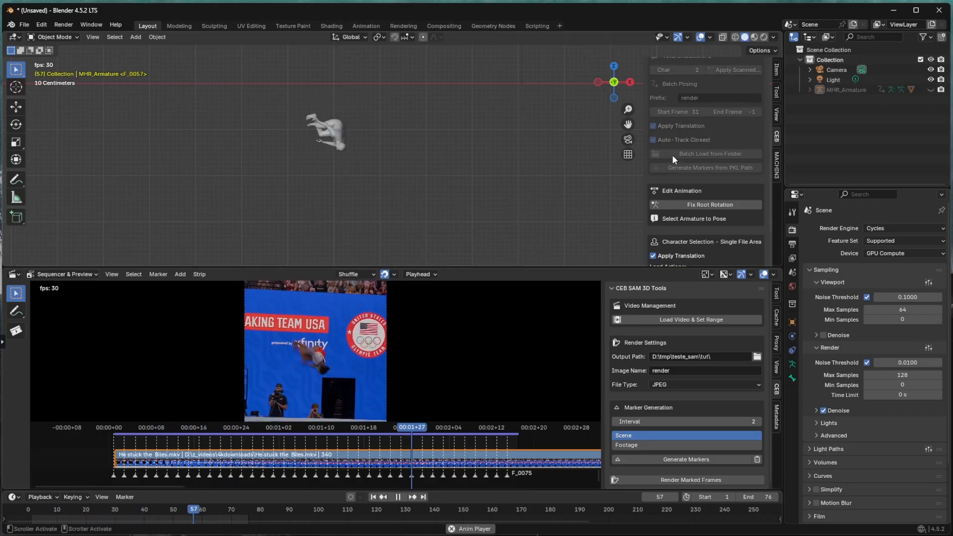
shift+middle_drag(282, 199, 268, 233)
ctrl+middle_drag(274, 212, 273, 189)
shift+middle_drag(254, 242, 286, 205)
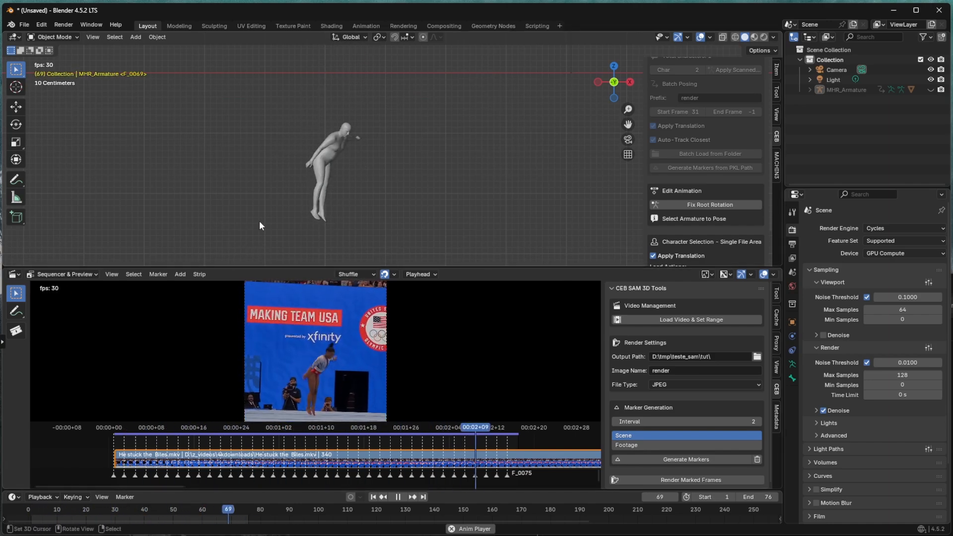
key(space)
scroll(697, 178, up, 8)
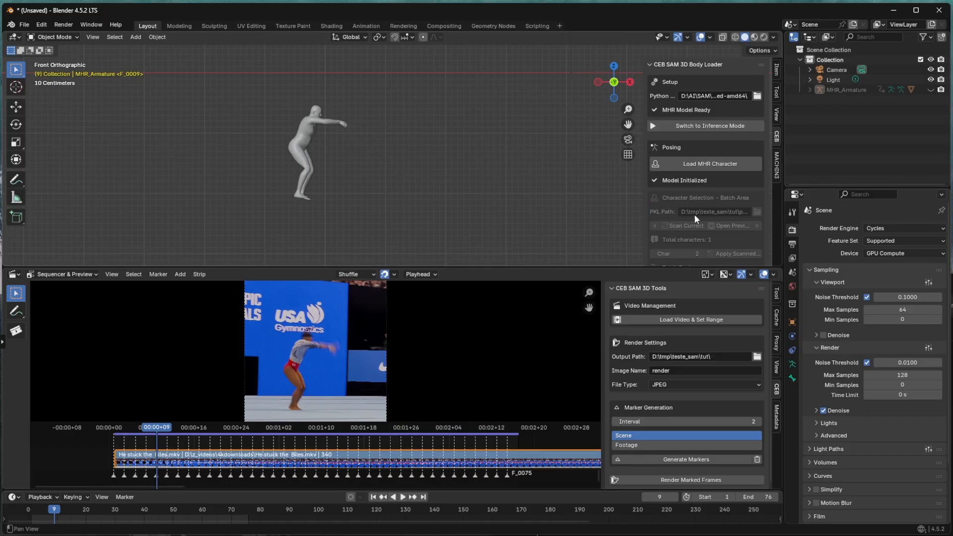
scroll(694, 214, down, 5)
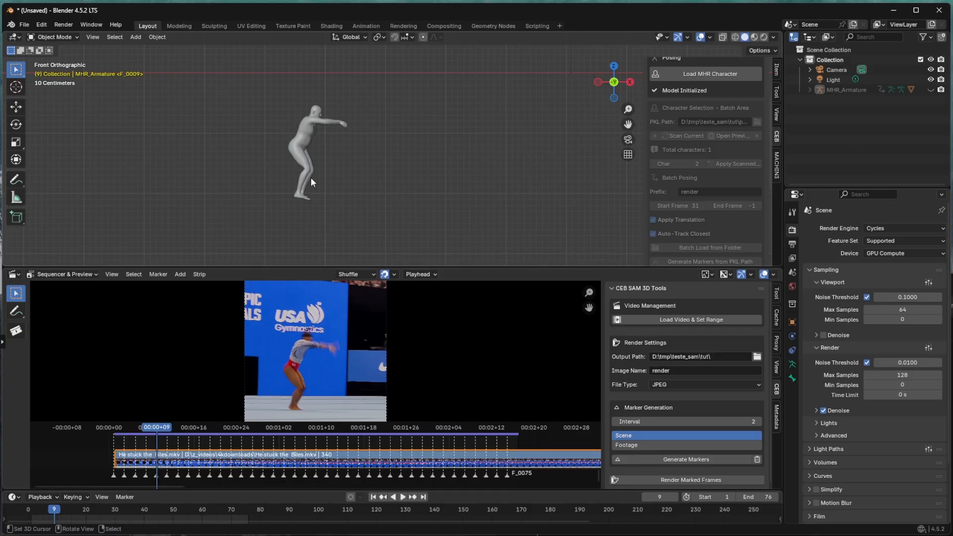
Examine the character's sideways and depth movement by playing and scrubbing the animation in the right and front orthographic views
shift+middle_drag(262, 187, 267, 198)
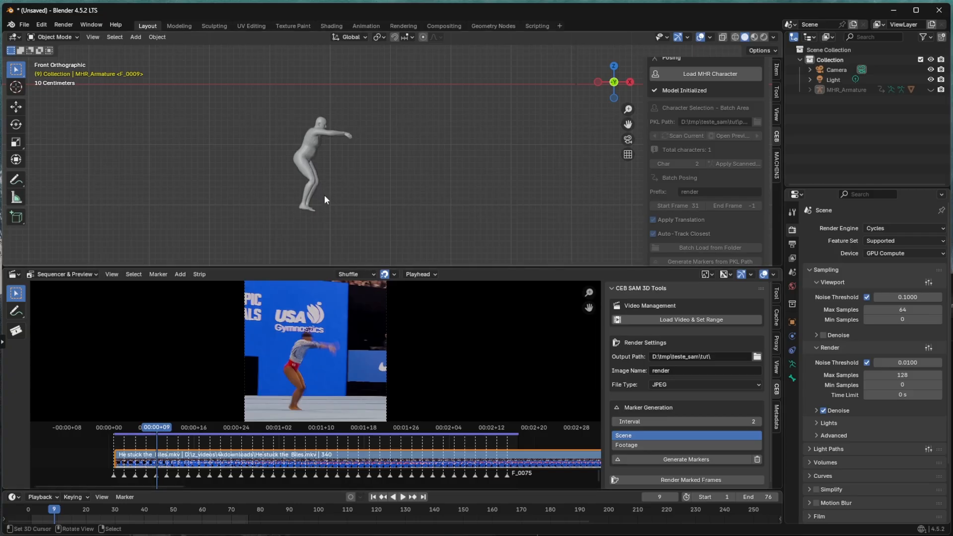
middle_drag(340, 194, 263, 181)
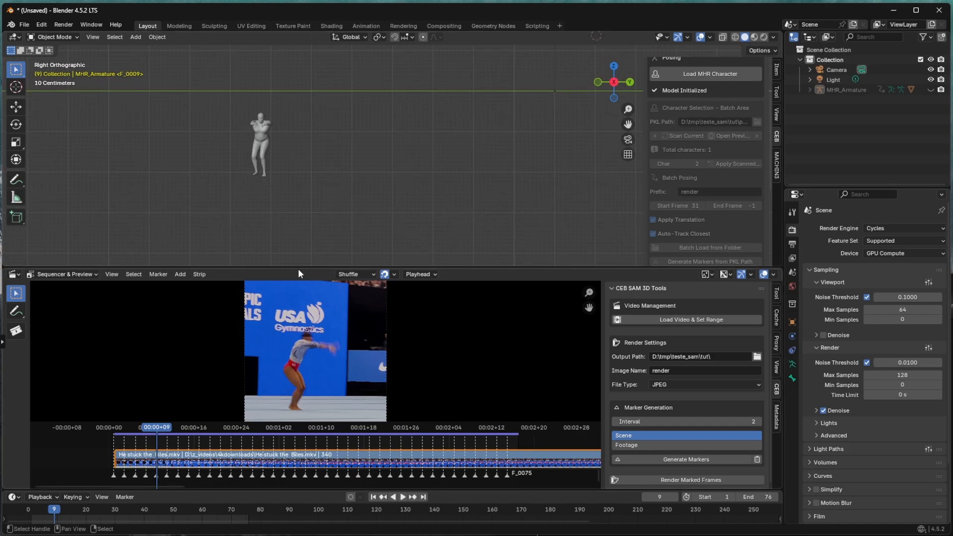
key(space)
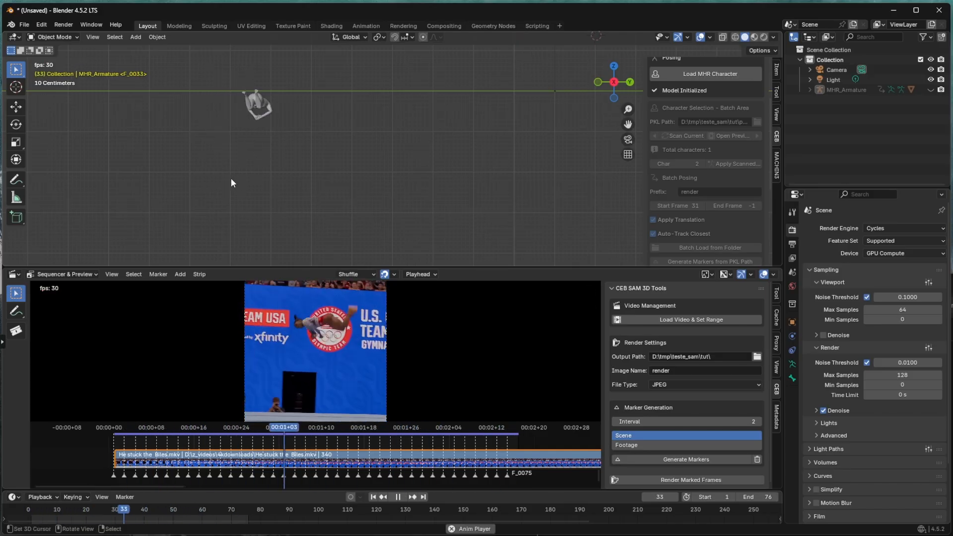
key(space)
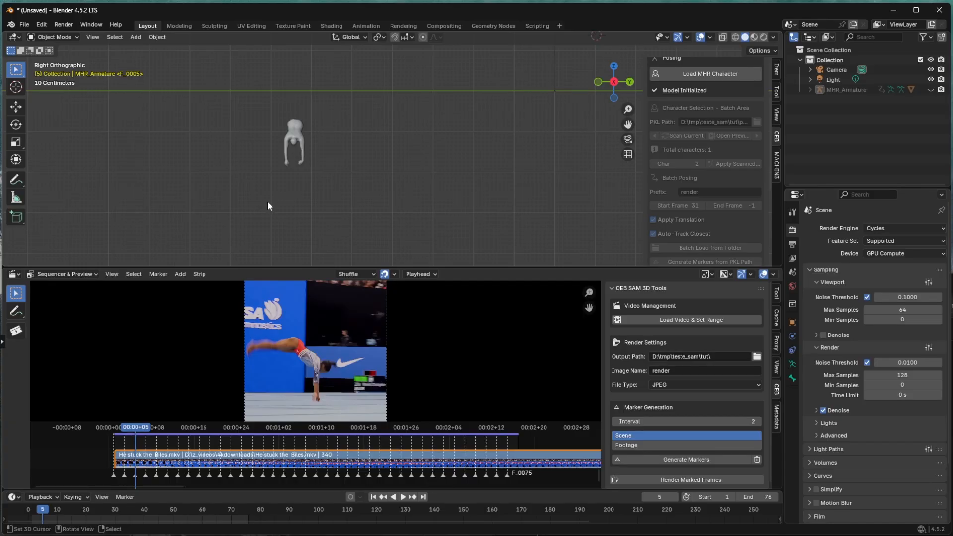
drag(128, 427, 459, 397)
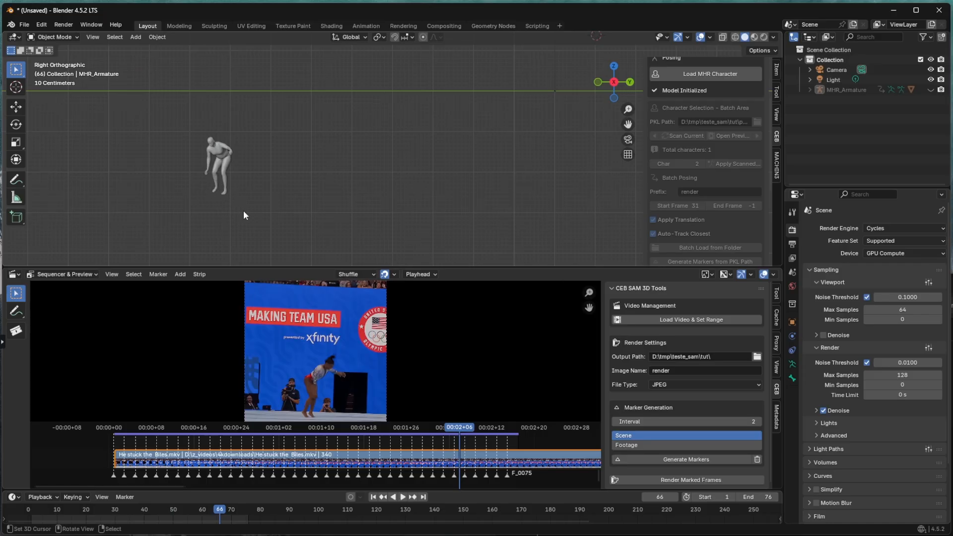
middle_drag(210, 213, 281, 200)
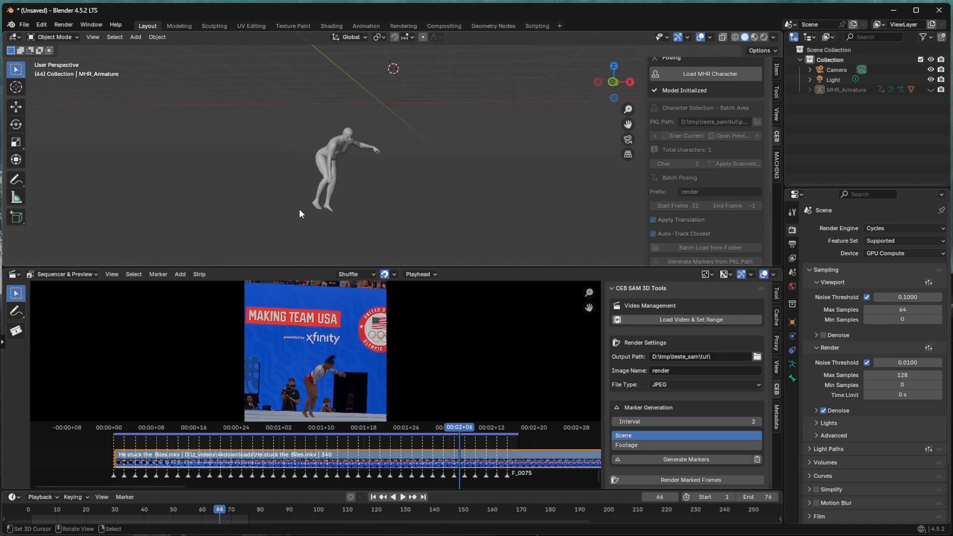
middle_drag(294, 197, 312, 204)
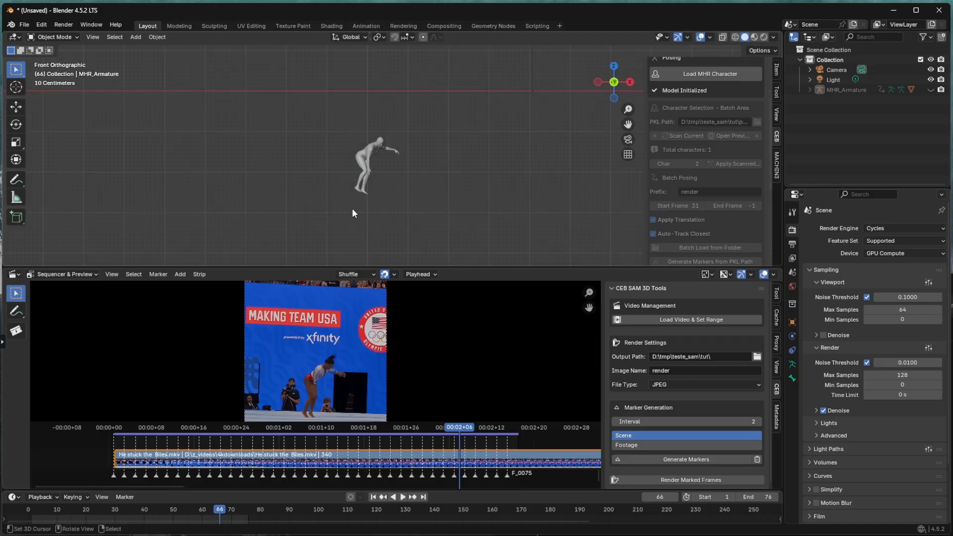
middle_drag(353, 209, 240, 180)
key(space)
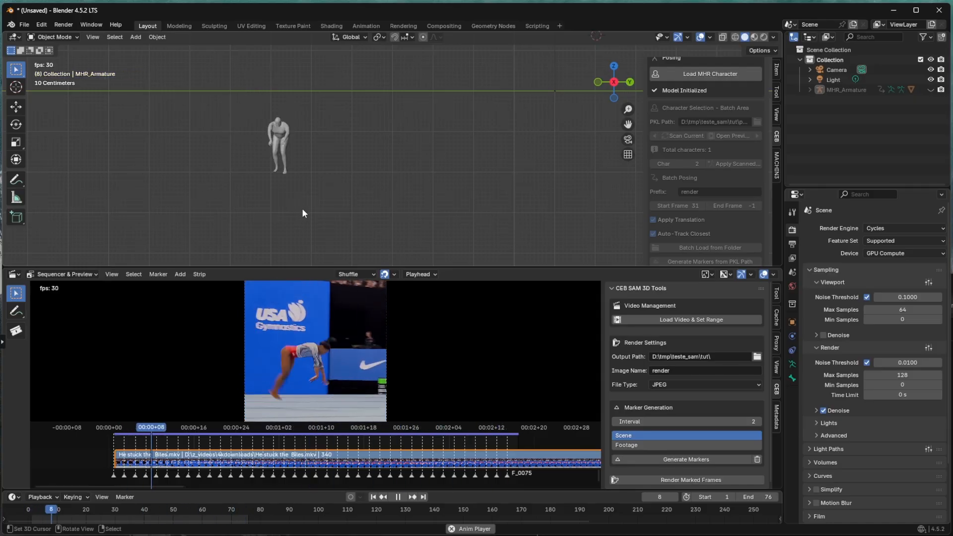
key(space)
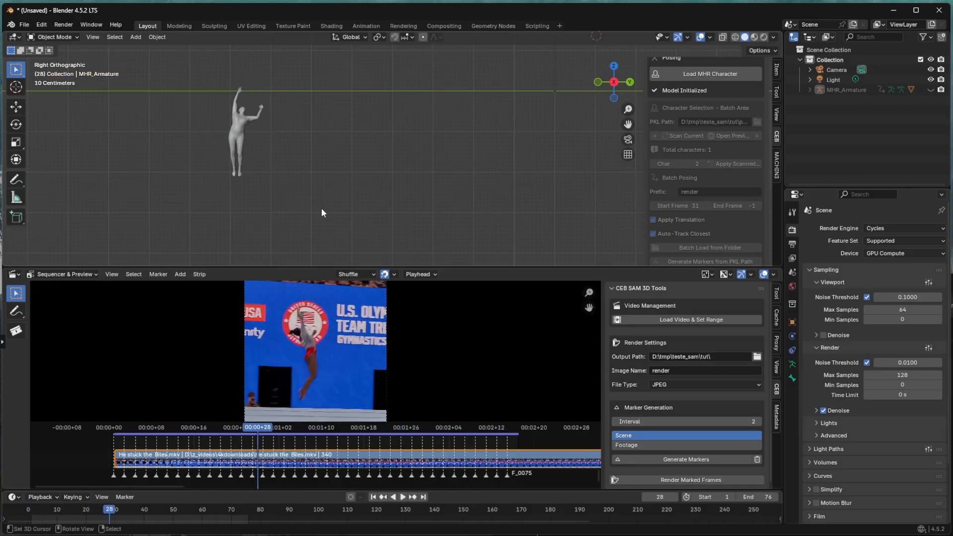